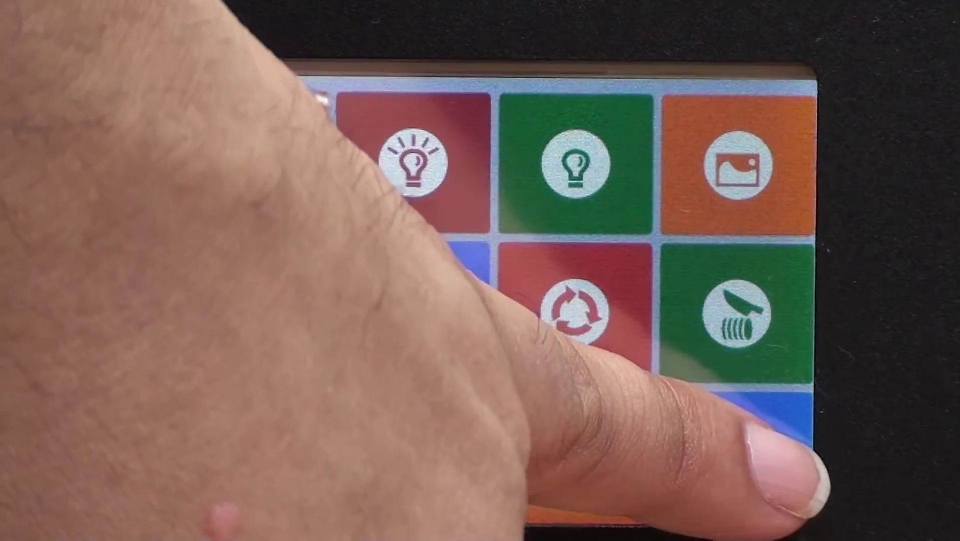
pyautogui.click(790, 459)
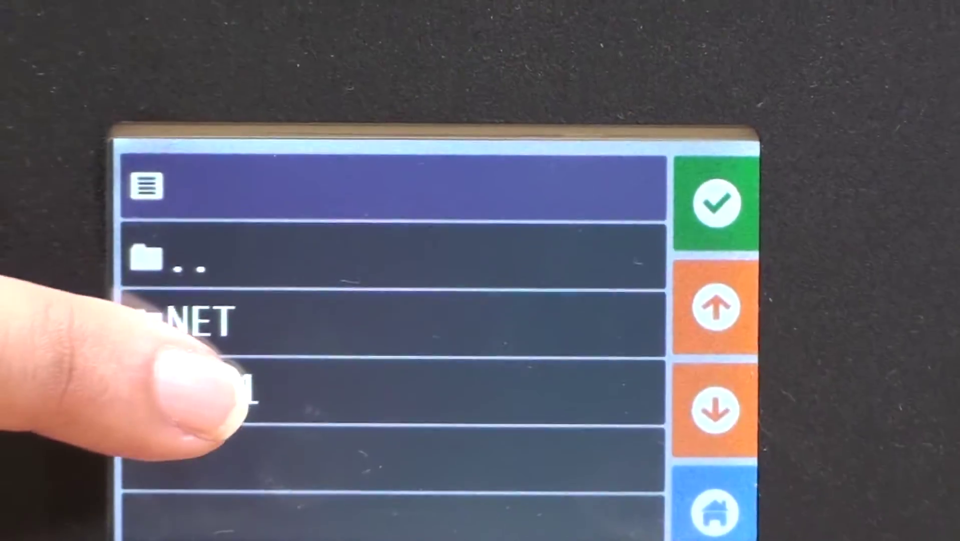
pyautogui.click(205, 265)
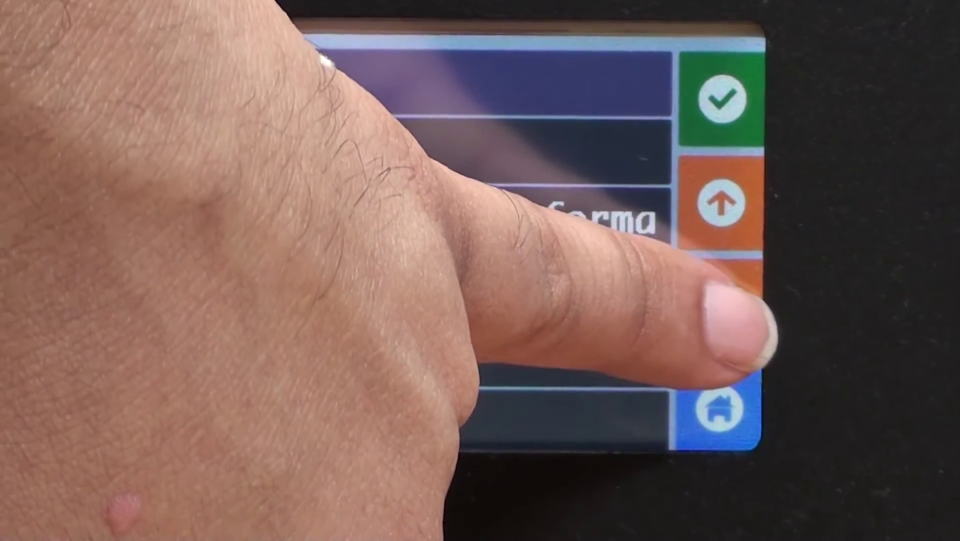
pyautogui.click(721, 305)
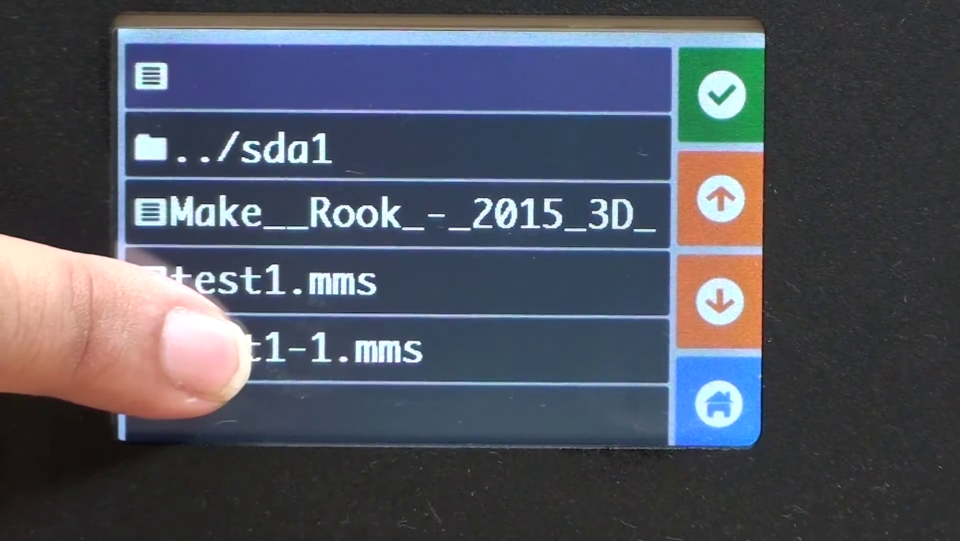
pyautogui.click(211, 351)
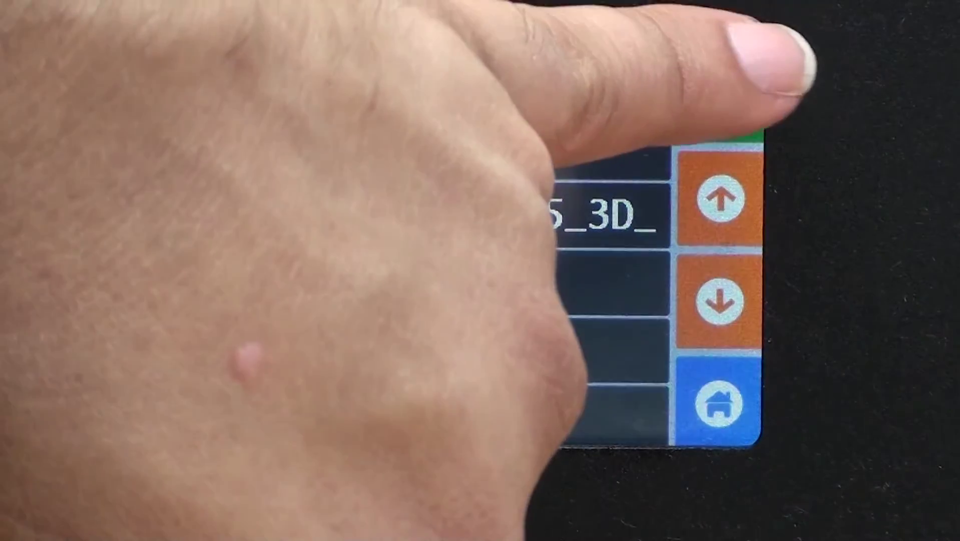
pyautogui.click(721, 96)
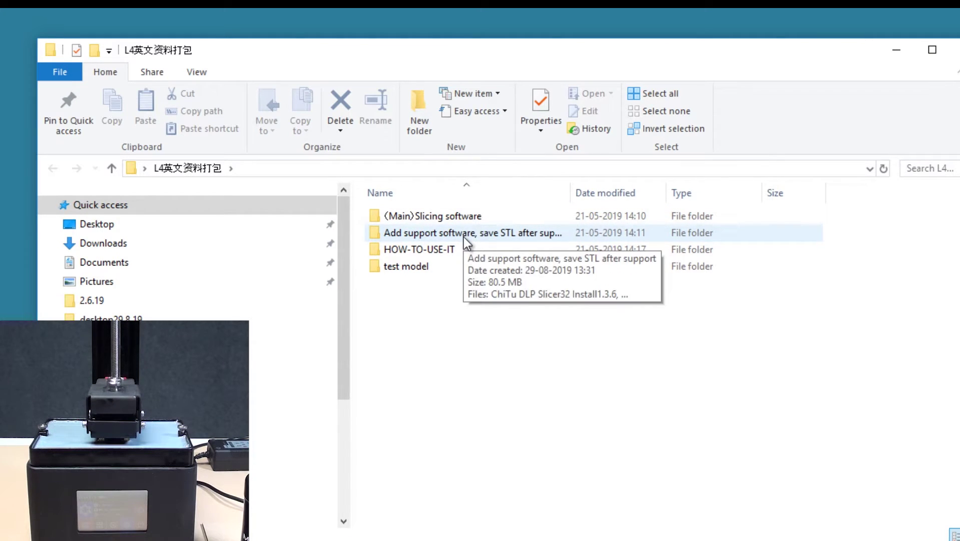
# - Look through the folder "Add support software, save STL after support" and return to the parent folder
pyautogui.doubleClick(464, 237)
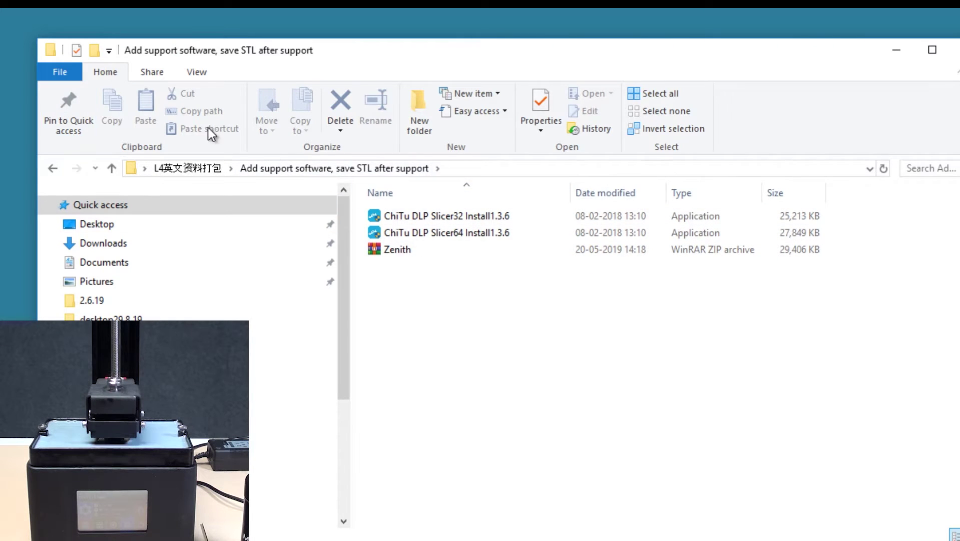
pyautogui.hotkey('alt', 'Left')
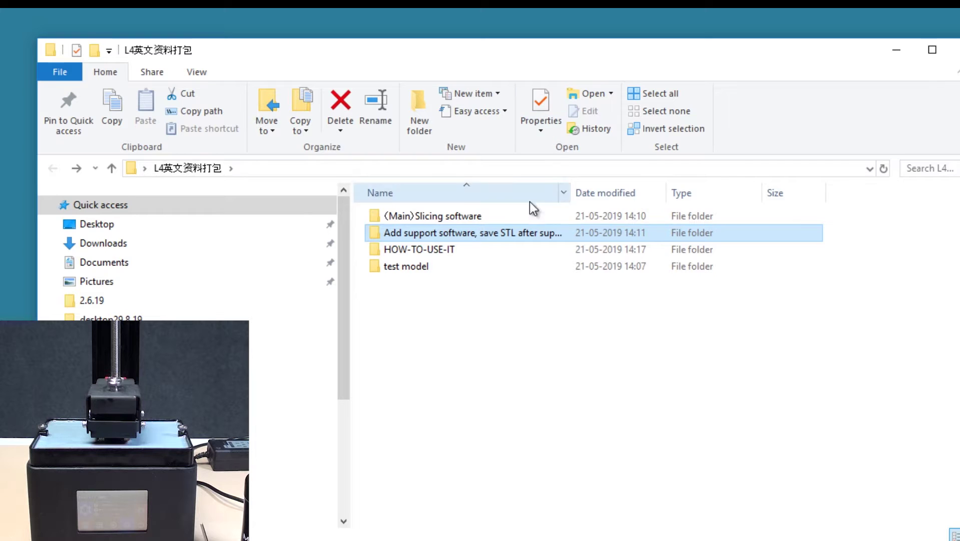
# - Open the "3.Introduction of Machine Operating Interface" presentation from the HOW-TO-USE-IT folder and view its second slide
pyautogui.doubleClick(507, 245)
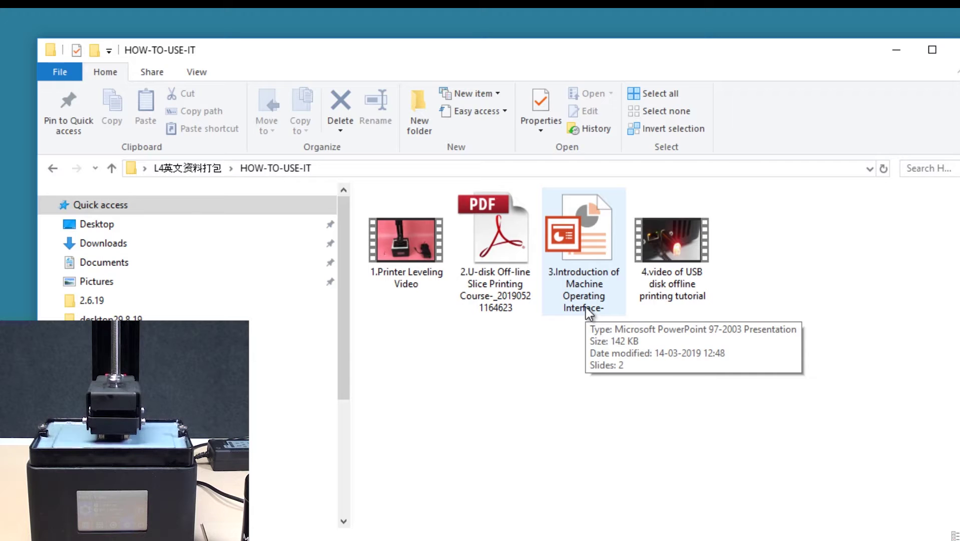
pyautogui.doubleClick(588, 278)
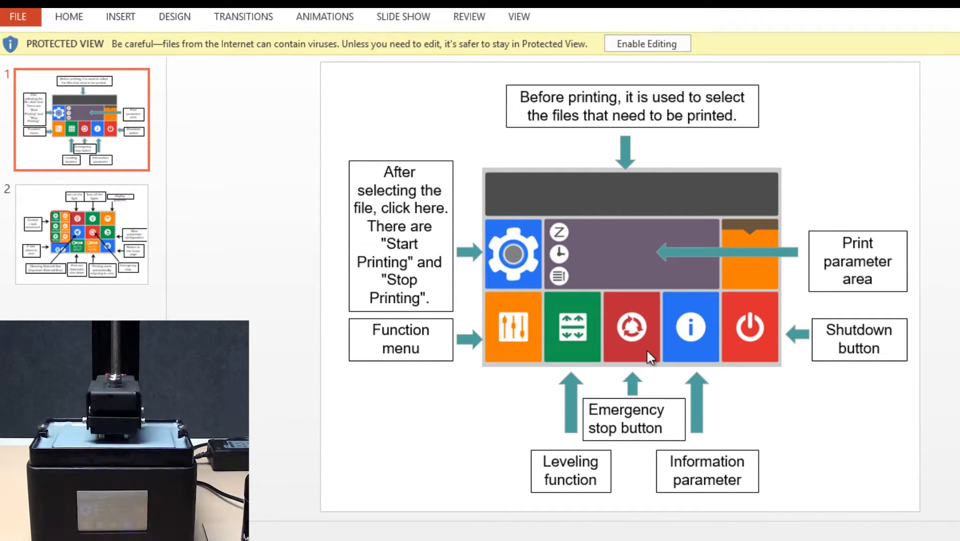
pyautogui.click(108, 234)
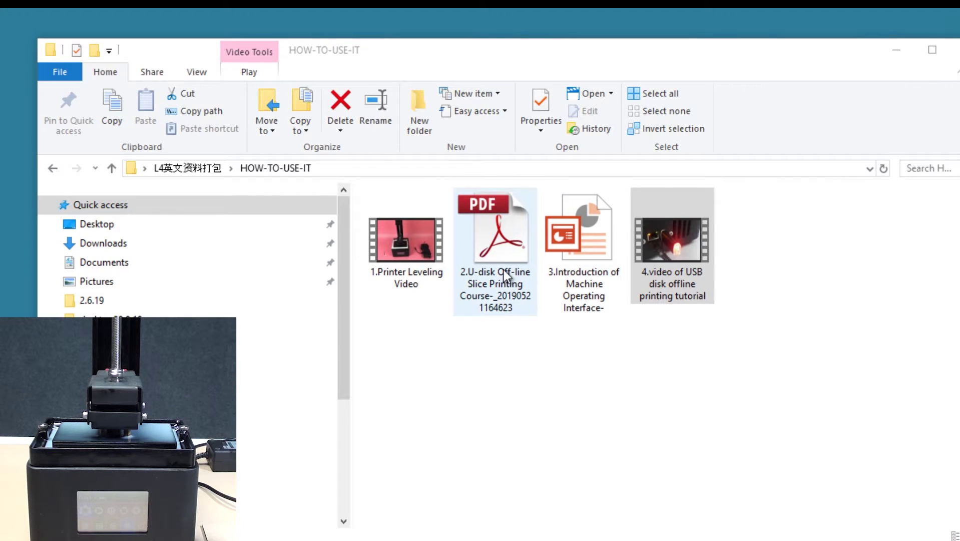
# - Open the "2.U-disk Off-line Slice Printing Course" PDF and read through its software, layer thickness, exposure and slicing instructions
pyautogui.doubleClick(500, 253)
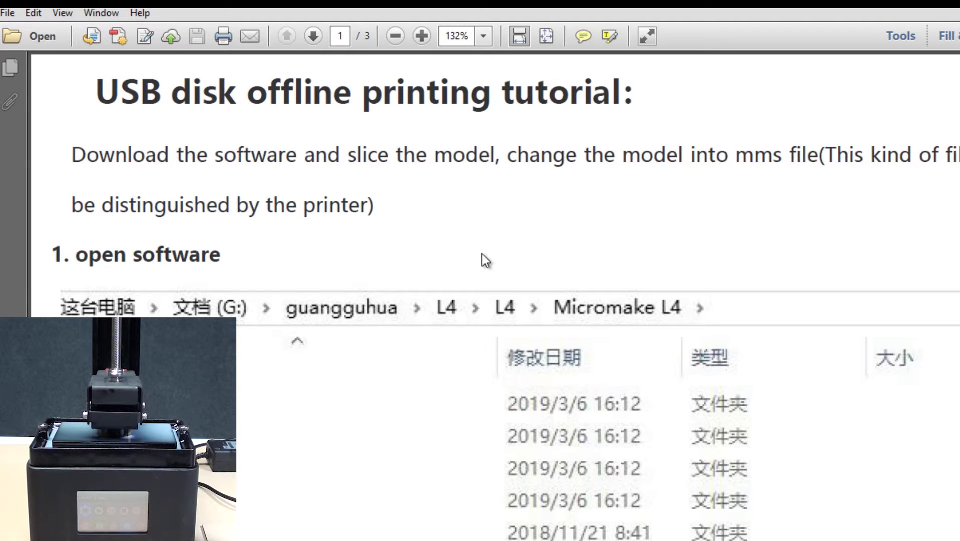
pyautogui.scroll(-5, 382, 306)
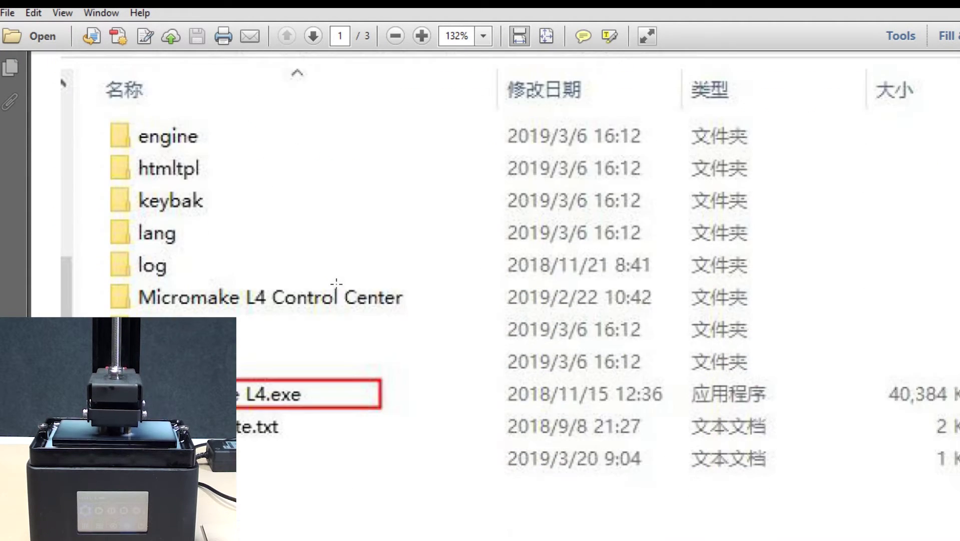
pyautogui.scroll(-8, 337, 283)
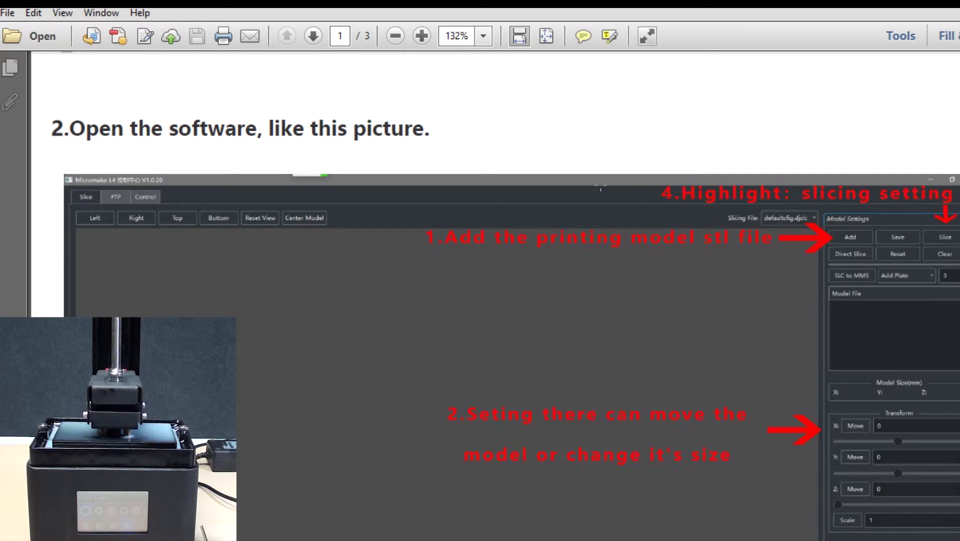
pyautogui.scroll(-2, 647, 293)
pyautogui.scroll(1, 649, 296)
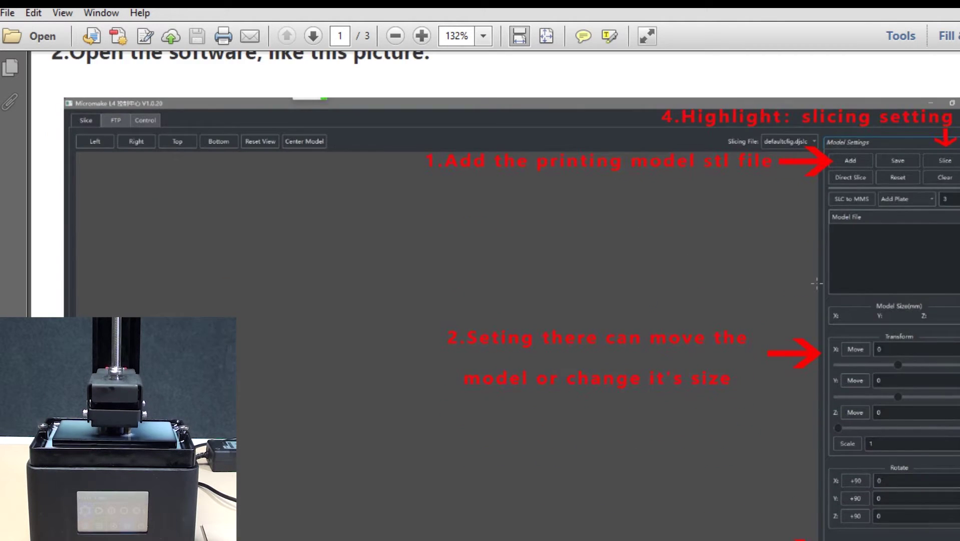
pyautogui.scroll(-18, 816, 283)
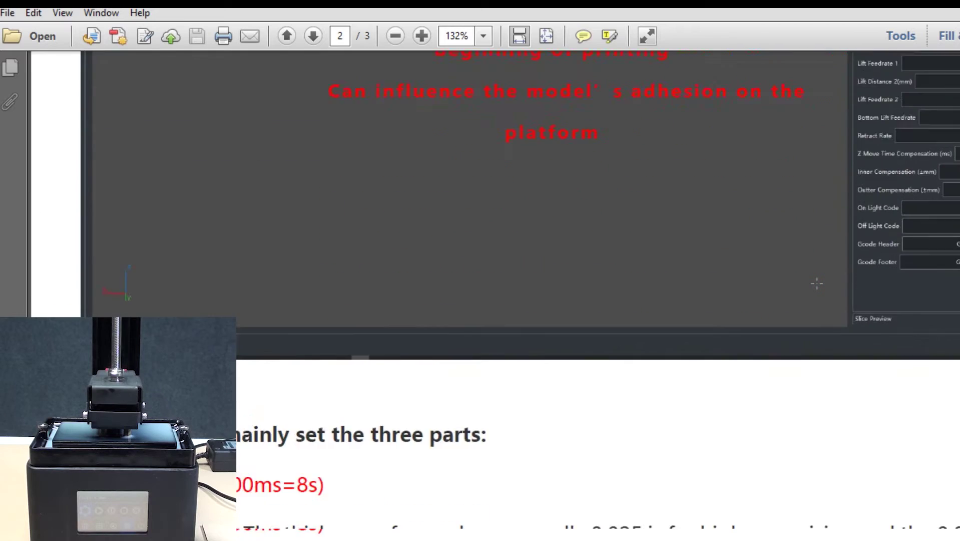
pyautogui.scroll(-14, 816, 283)
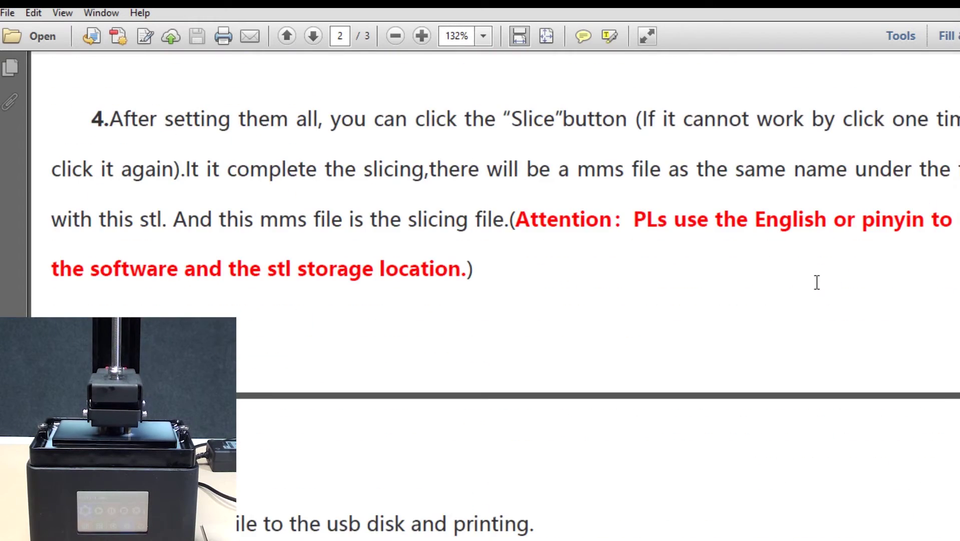
pyautogui.scroll(10, 816, 282)
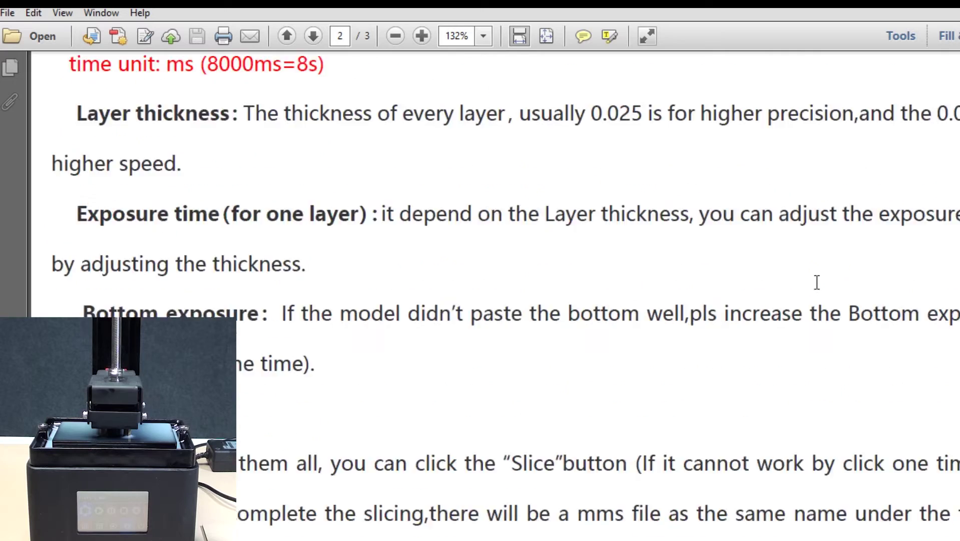
pyautogui.scroll(-10, 816, 282)
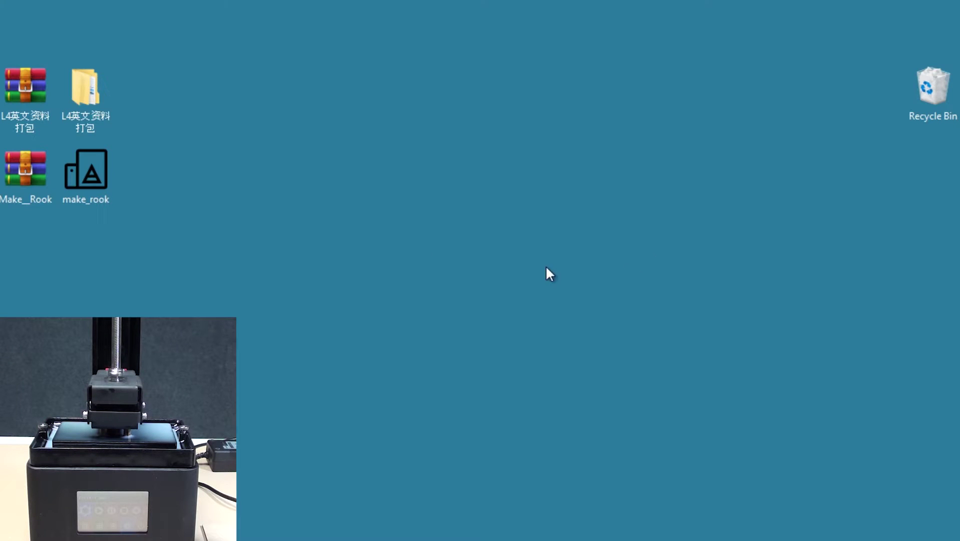
# - Open the Micromake L4-en ZIP archive from the (Main)Slicing software folder inside the desktop folder L4英文资料打包
pyautogui.doubleClick(86, 80)
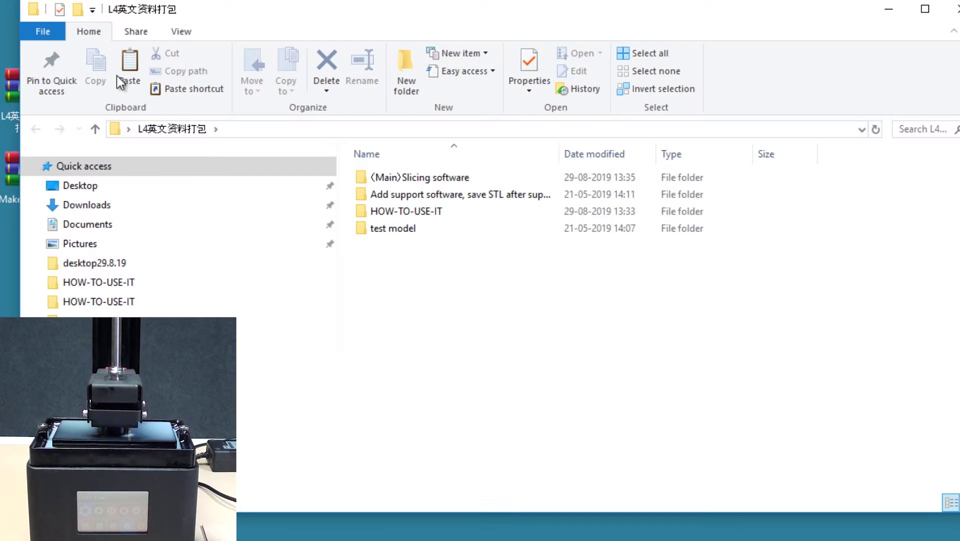
pyautogui.doubleClick(461, 176)
pyautogui.click(444, 196)
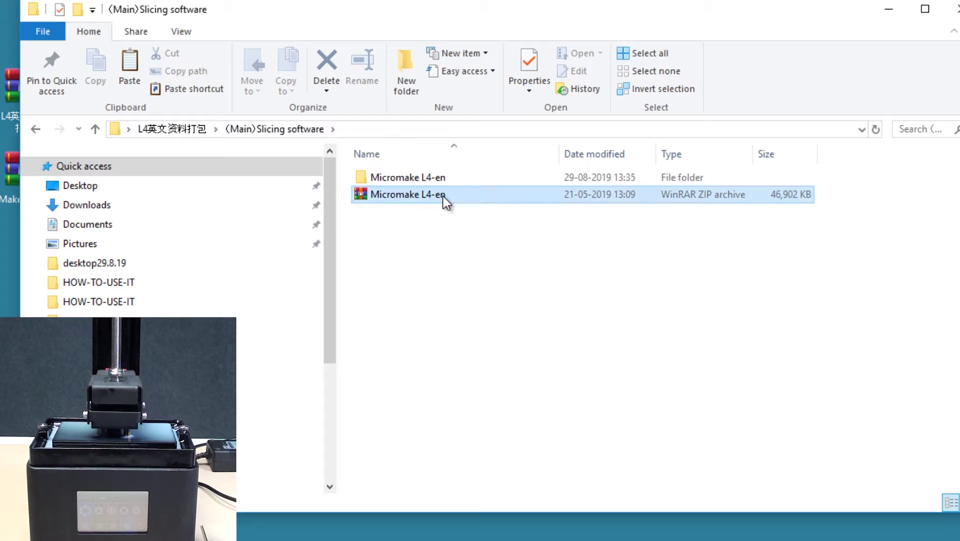
pyautogui.doubleClick(443, 196)
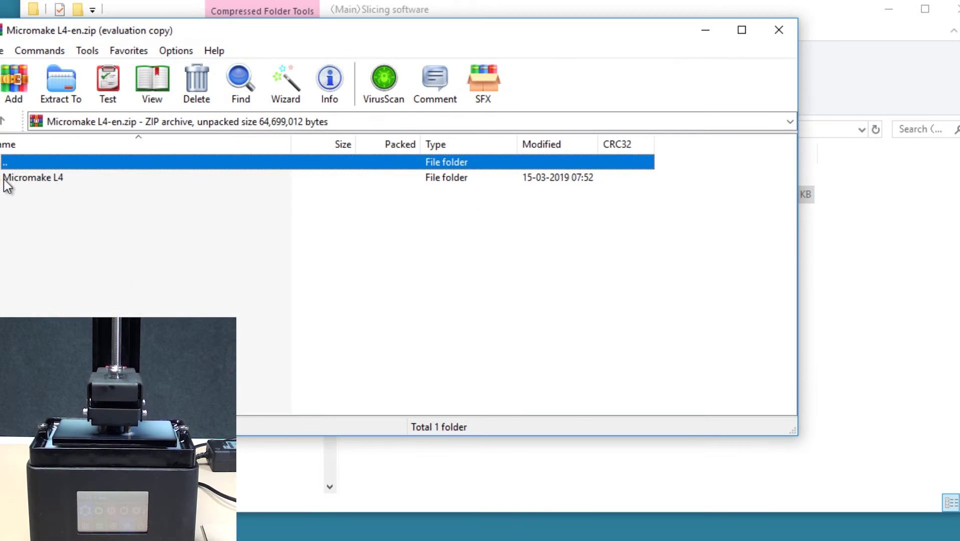
# - Launch Micromake L4.exe from the archive's Micromake L4 folder and minimize the archive and folder windows
pyautogui.doubleClick(7, 180)
pyautogui.click(514, 170)
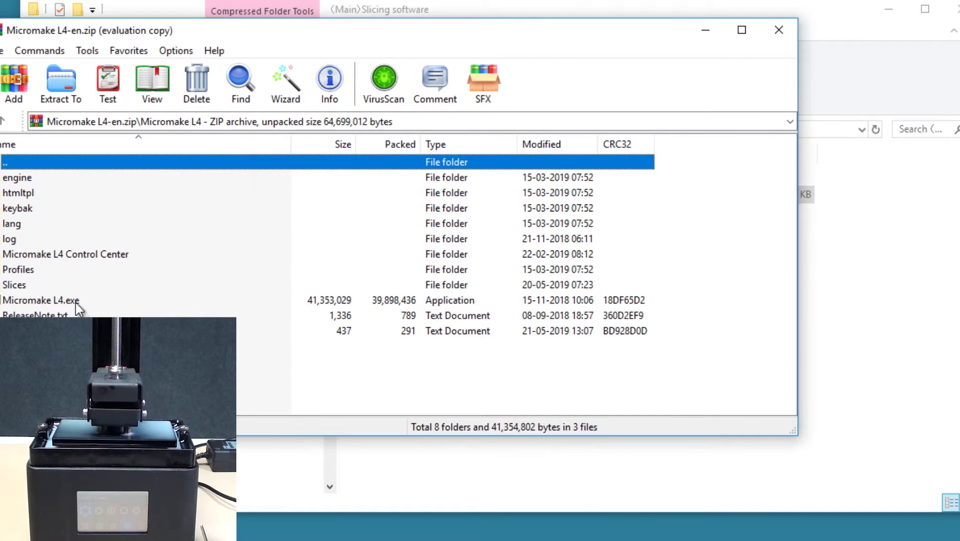
pyautogui.click(63, 289)
pyautogui.click(64, 300)
pyautogui.doubleClick(65, 300)
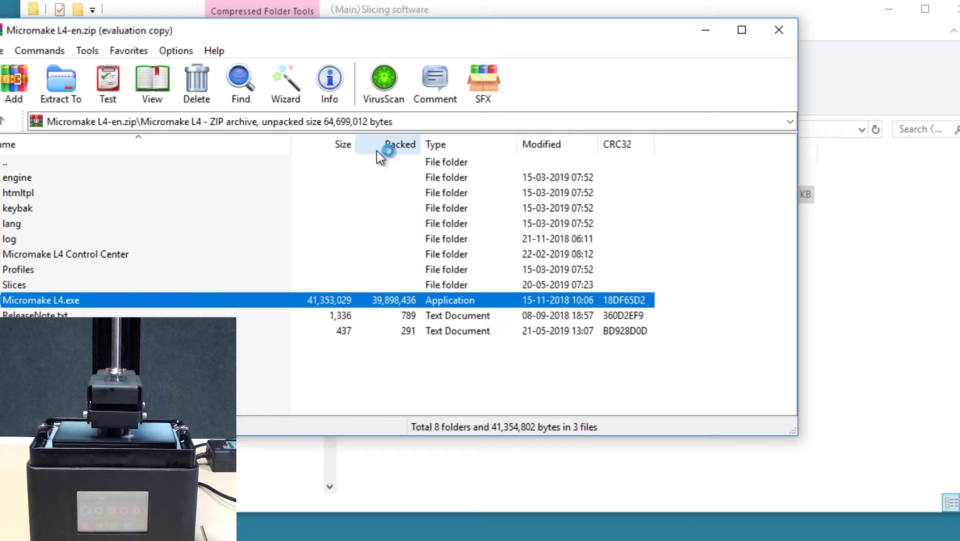
pyautogui.click(706, 30)
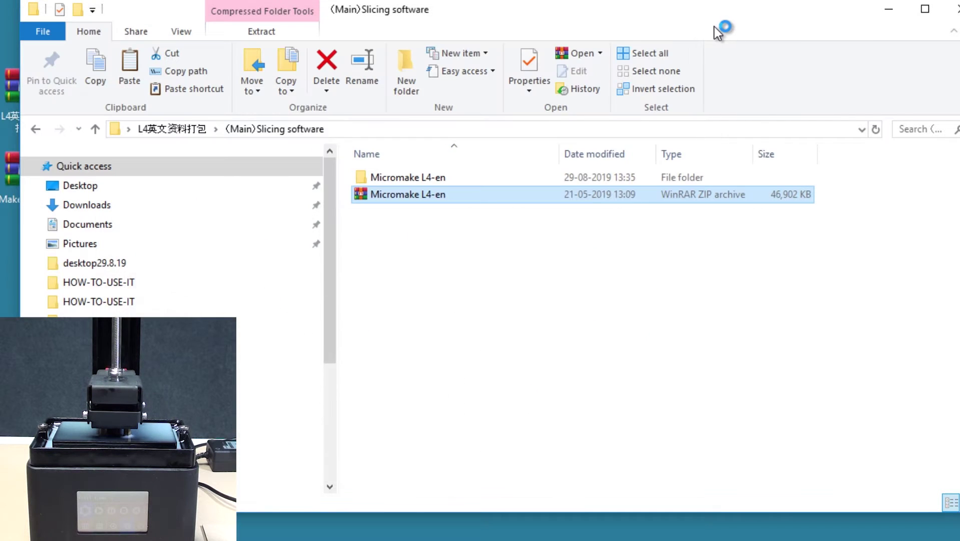
pyautogui.click(891, 7)
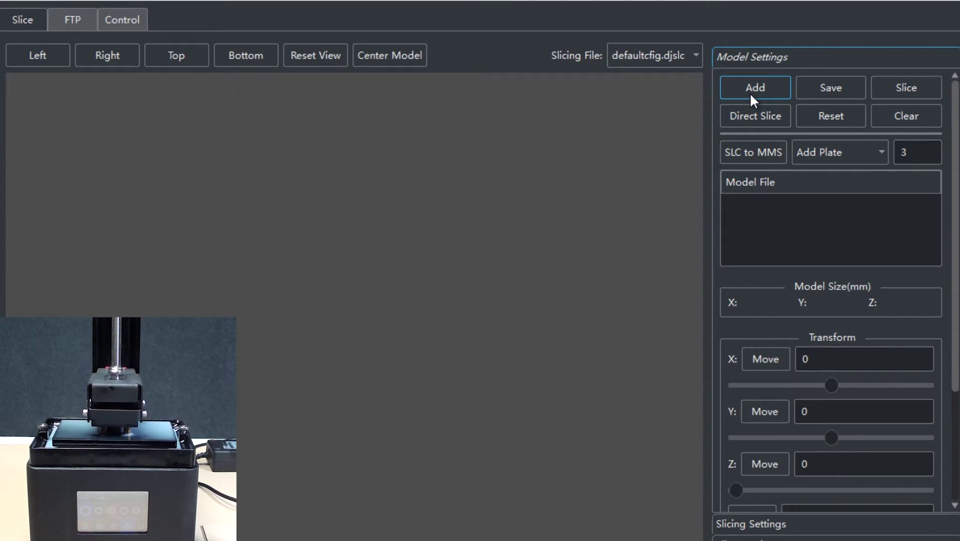
# - Add the model make_rook.stl from the Desktop folder to the build plate
pyautogui.click(750, 92)
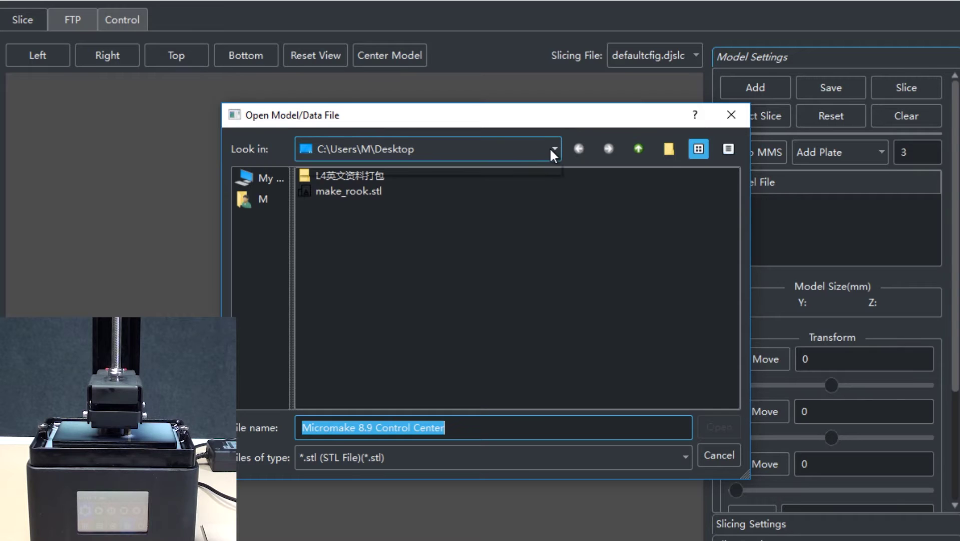
pyautogui.click(553, 151)
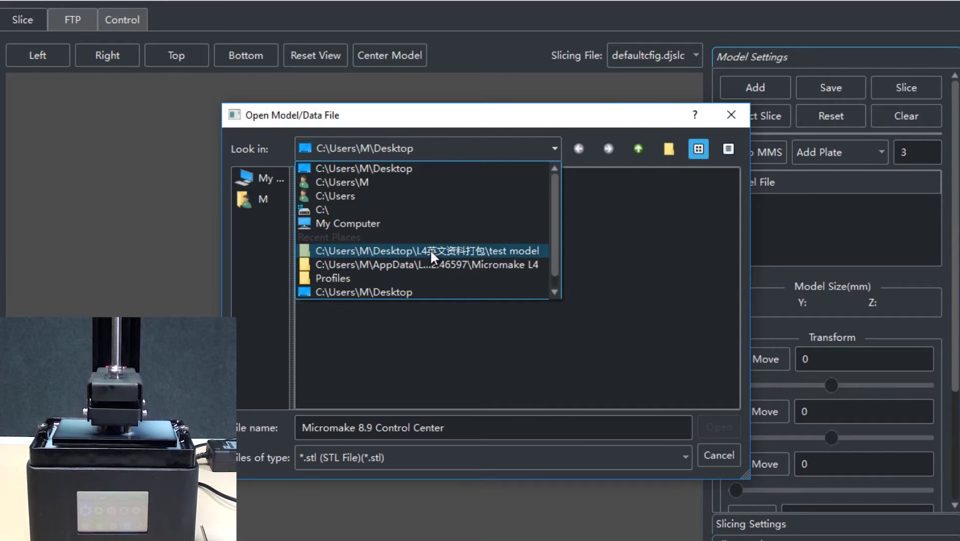
pyautogui.click(413, 290)
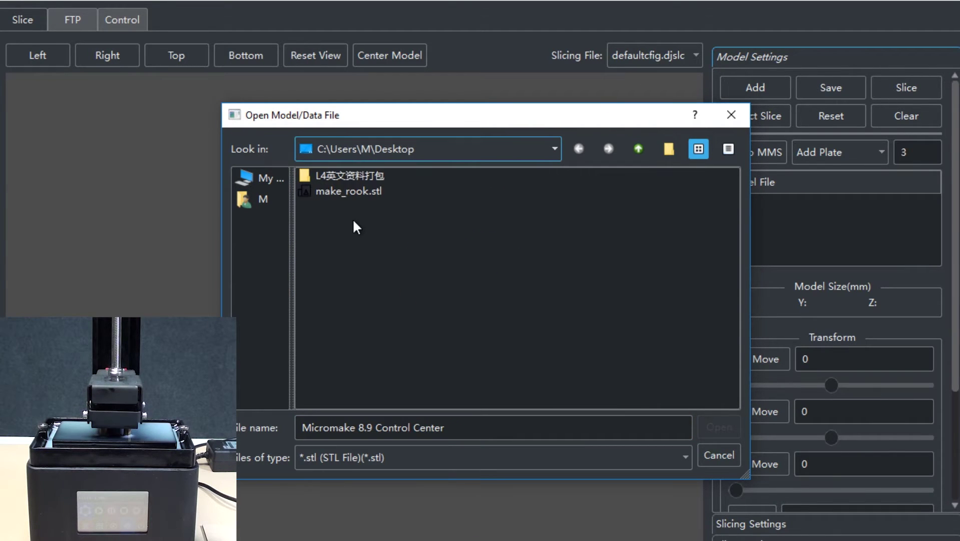
pyautogui.doubleClick(372, 190)
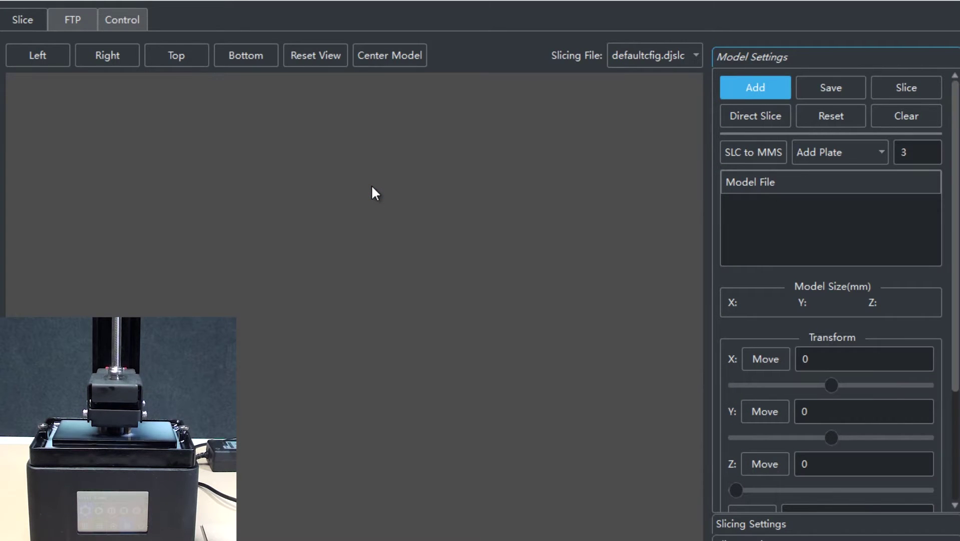
pyautogui.scroll(5, 353, 386)
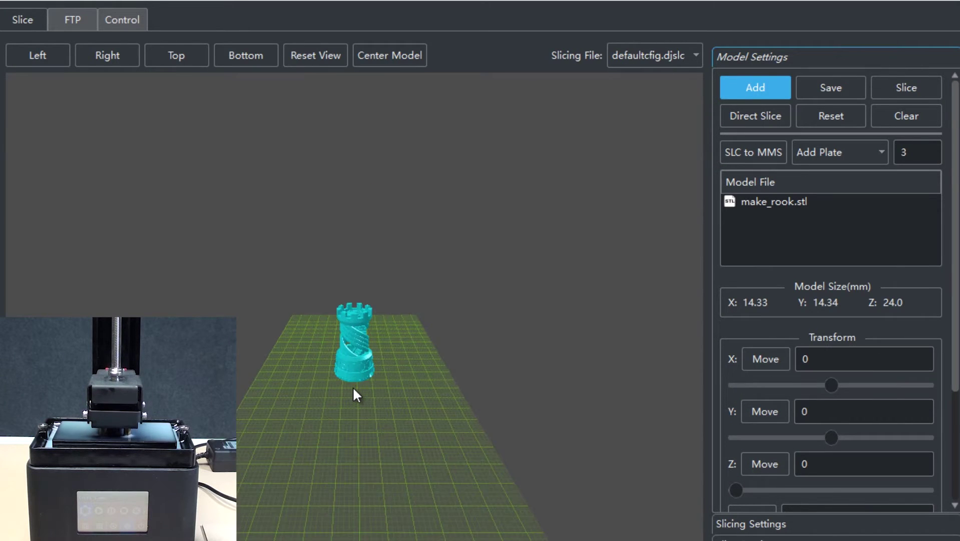
pyautogui.scroll(3, 353, 389)
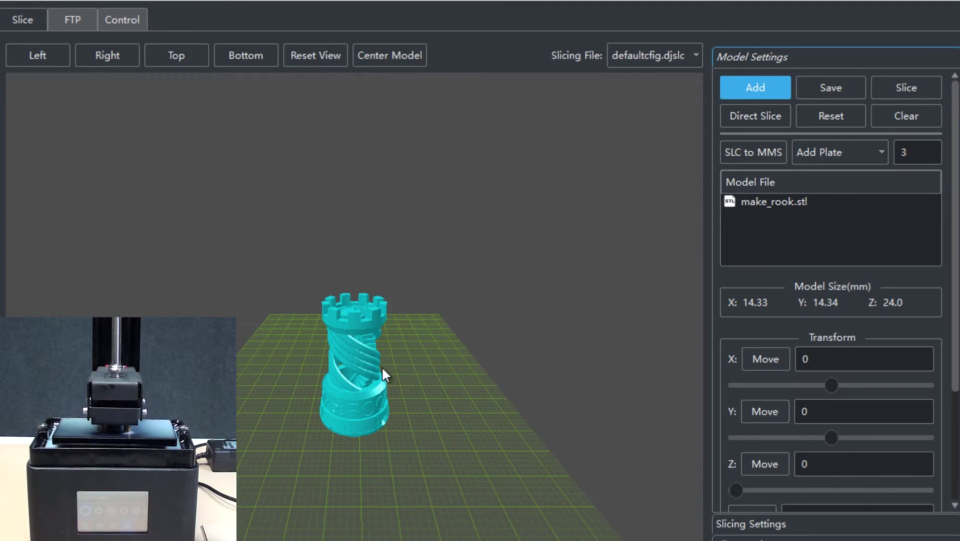
# - Open the slicing settings and set the layer height to 0.025 mm
pyautogui.click(805, 520)
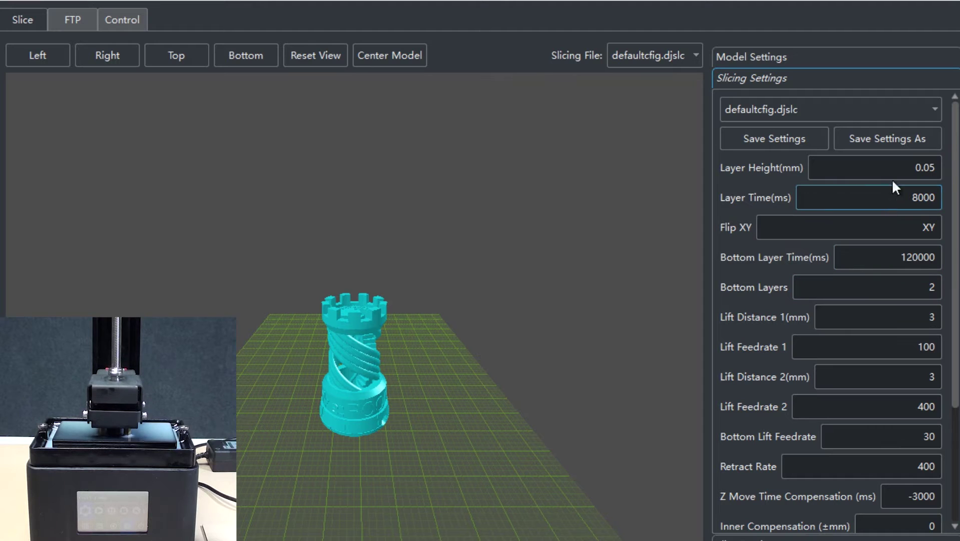
pyautogui.doubleClick(925, 167)
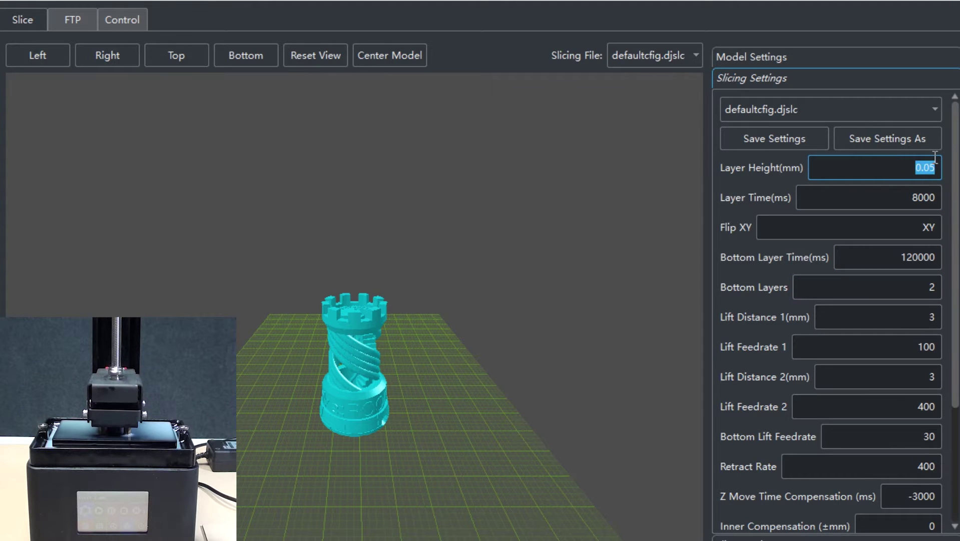
pyautogui.click(906, 172)
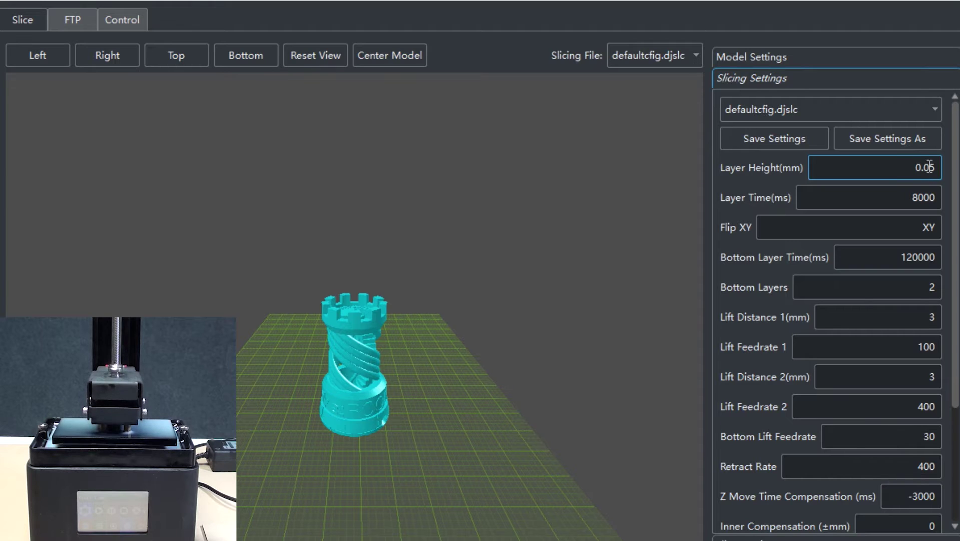
pyautogui.moveTo(923, 167); pyautogui.dragTo(936, 166)
pyautogui.write('0.025')
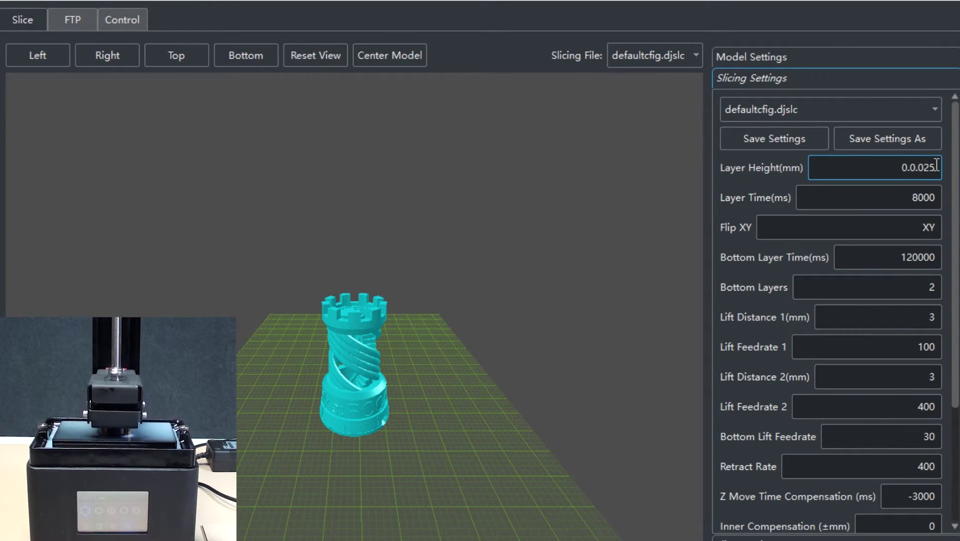
pyautogui.press('BackSpace')
pyautogui.press('BackSpace')
pyautogui.press('BackSpace')
pyautogui.press('BackSpace')
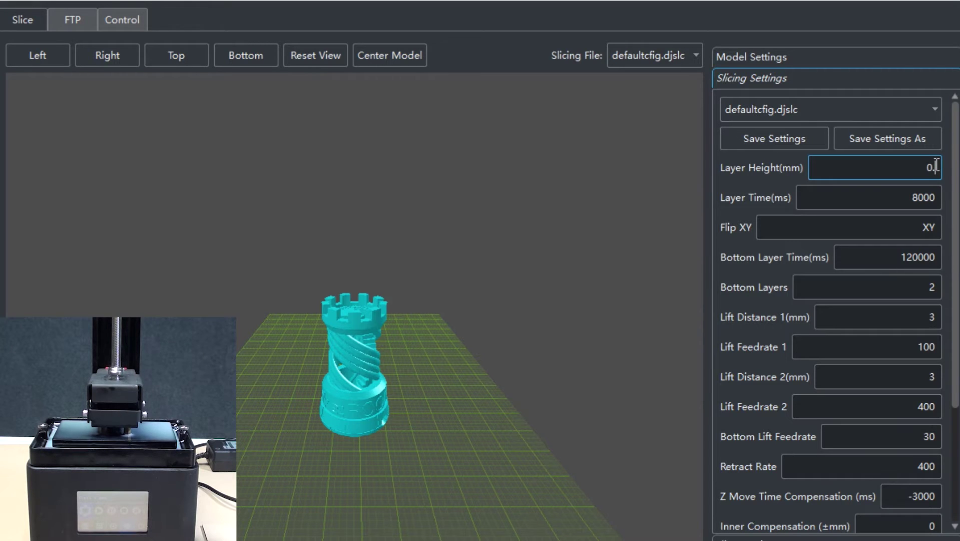
pyautogui.write('25')
pyautogui.click(917, 194)
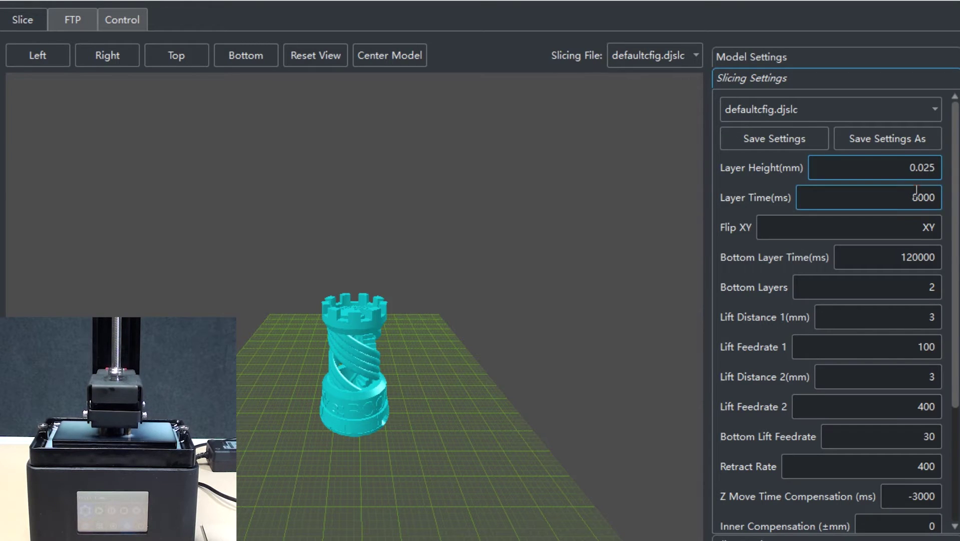
# - Set the layer height to 0.1 mm in the slicing settings
pyautogui.moveTo(919, 169); pyautogui.dragTo(939, 163)
pyautogui.write('0.1')
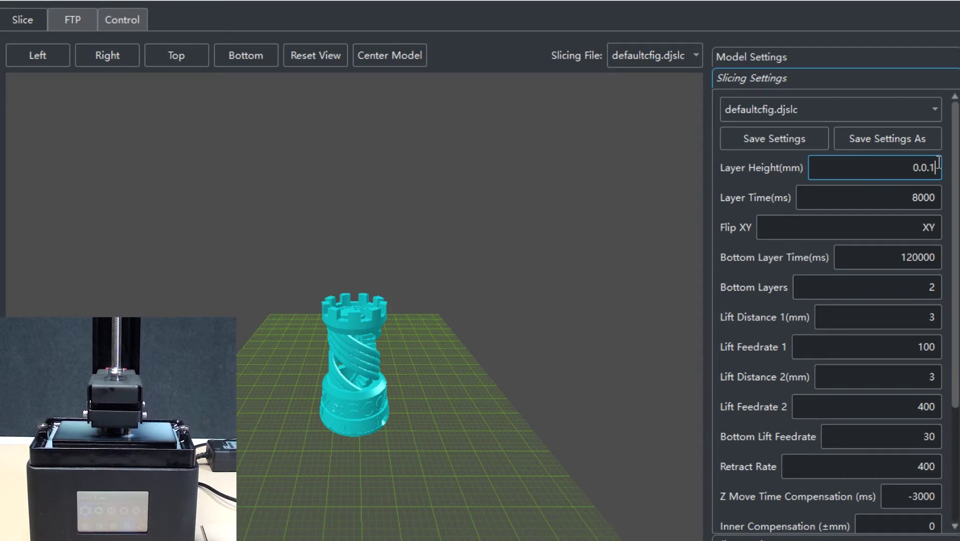
pyautogui.press('BackSpace')
pyautogui.press('BackSpace')
pyautogui.press('BackSpace')
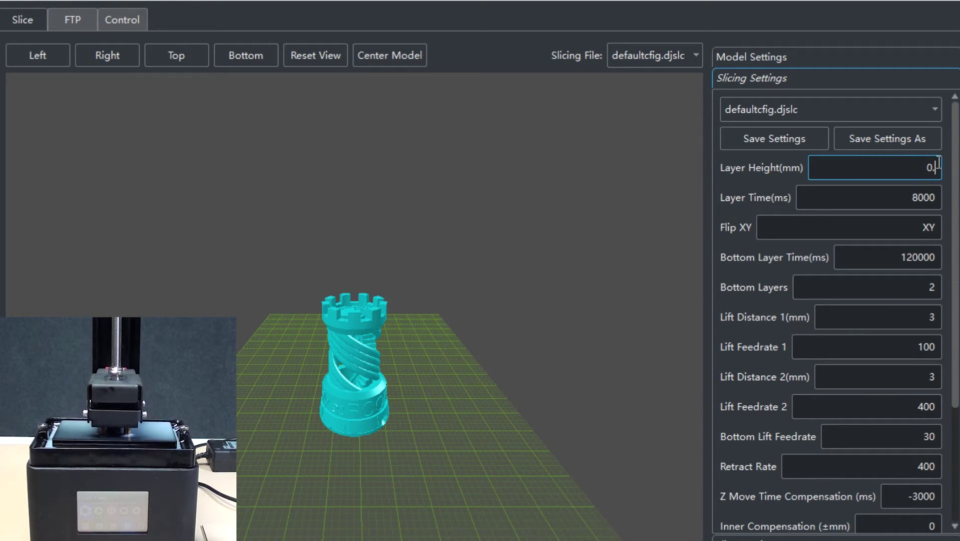
pyautogui.write('1')
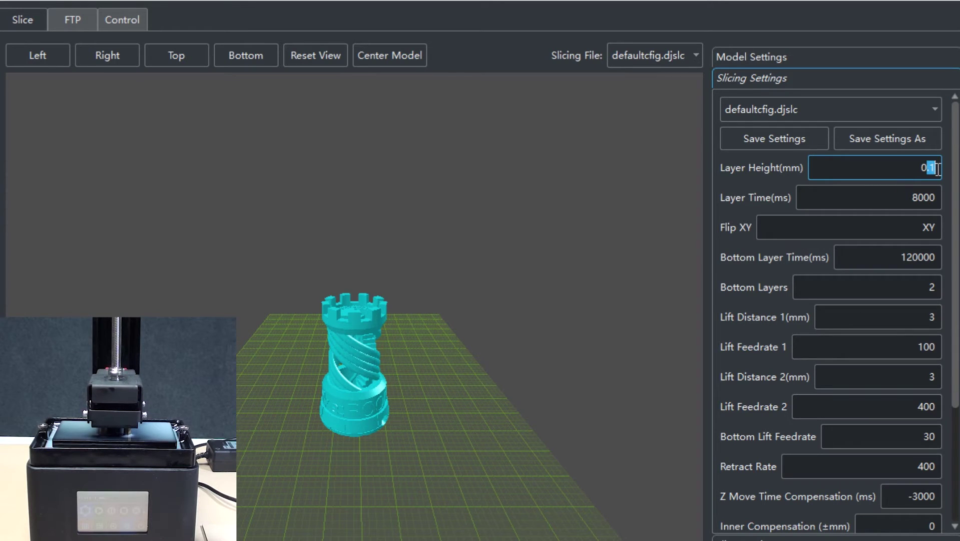
# - Set the layer height to 0.05 mm and highlight the first digit of the layer time
pyautogui.press('BackSpace')
pyautogui.write('05')
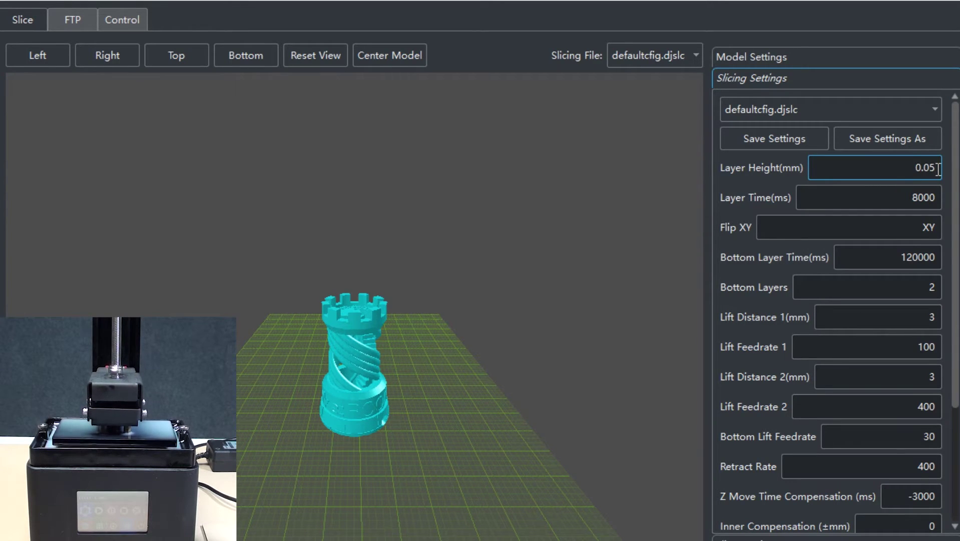
pyautogui.click(918, 197)
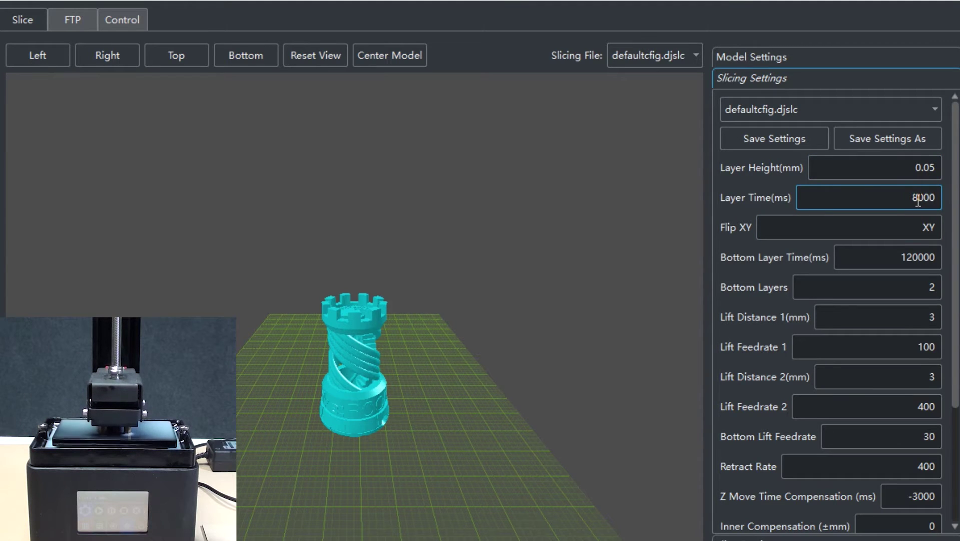
pyautogui.moveTo(919, 201); pyautogui.dragTo(905, 200)
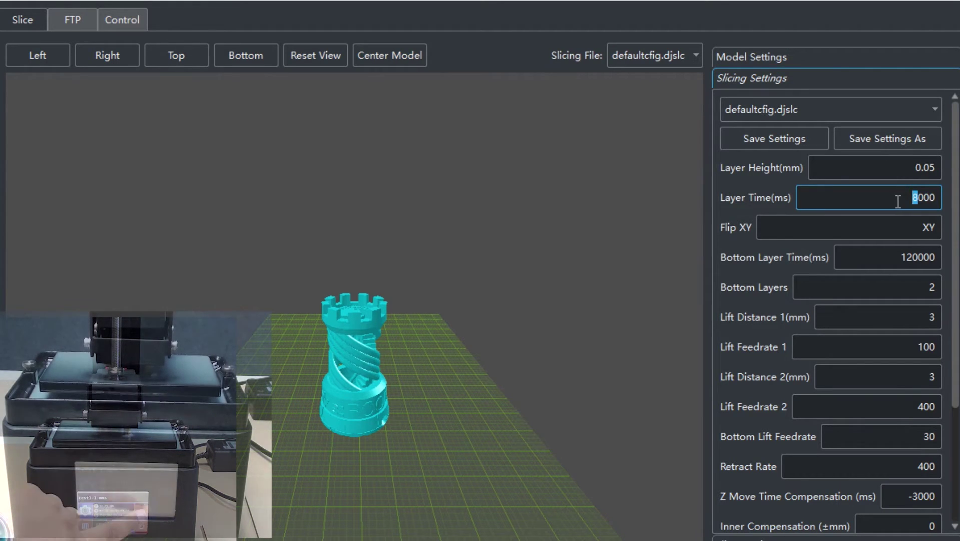
# - Set the bottom layer time to 140000 ms
pyautogui.click(900, 257)
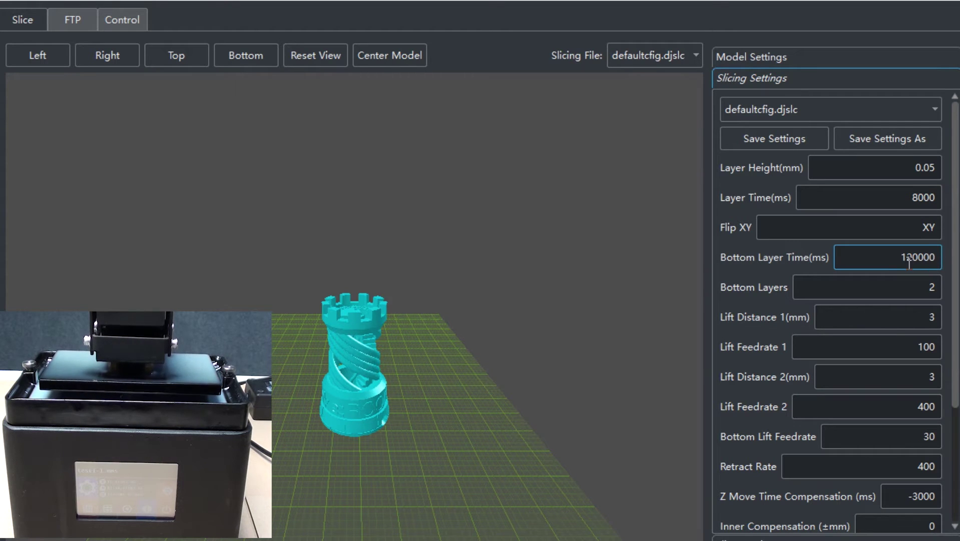
pyautogui.moveTo(909, 261); pyautogui.dragTo(918, 254)
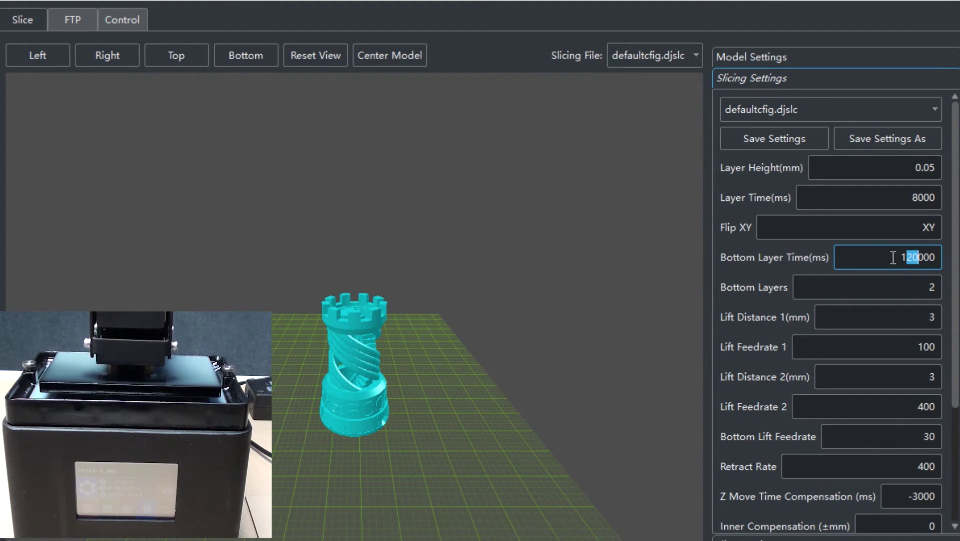
pyautogui.write('4')
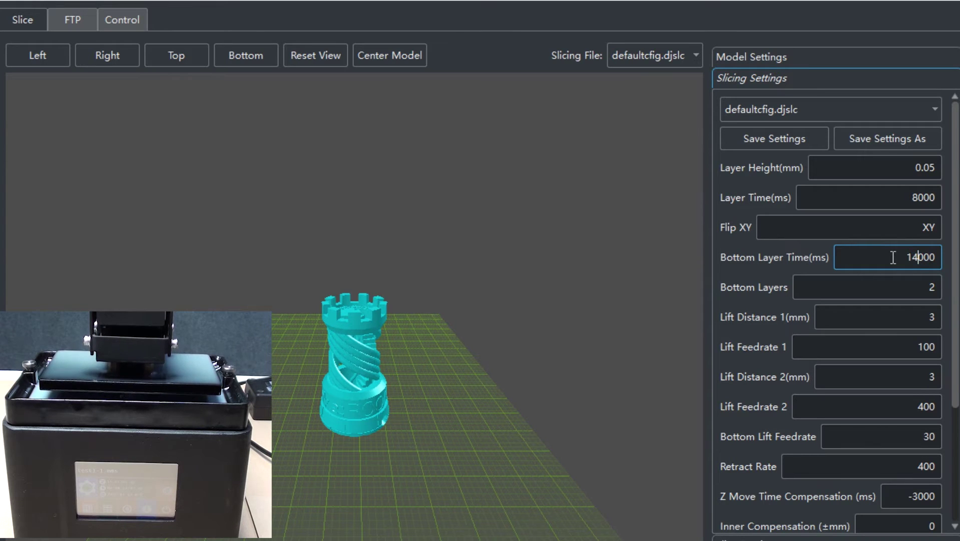
pyautogui.write('0')
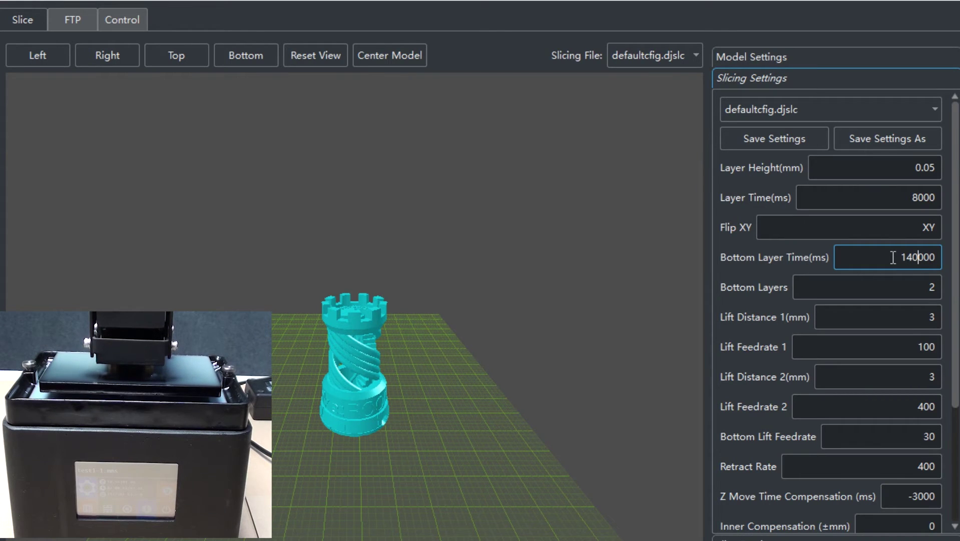
# - Set the number of bottom layers to 3
pyautogui.click(920, 282)
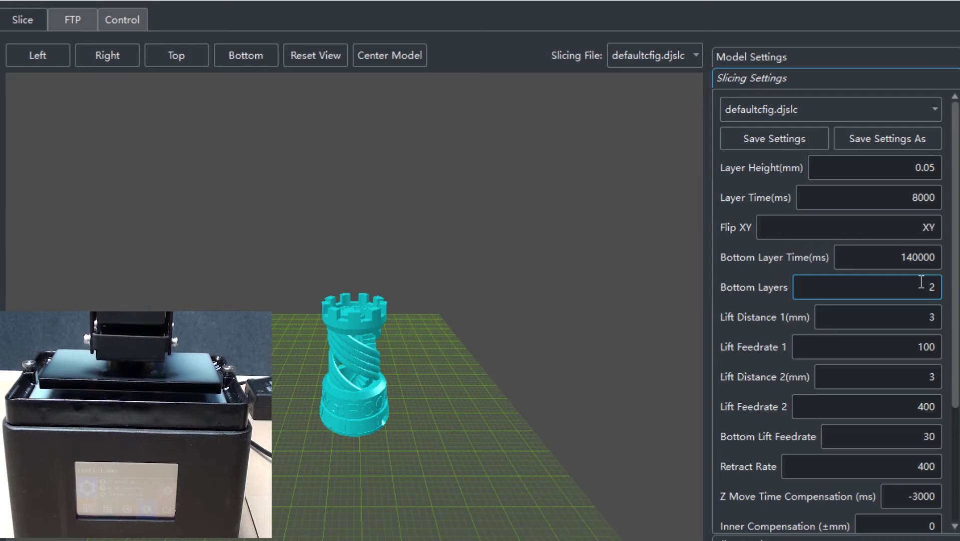
pyautogui.click(908, 257)
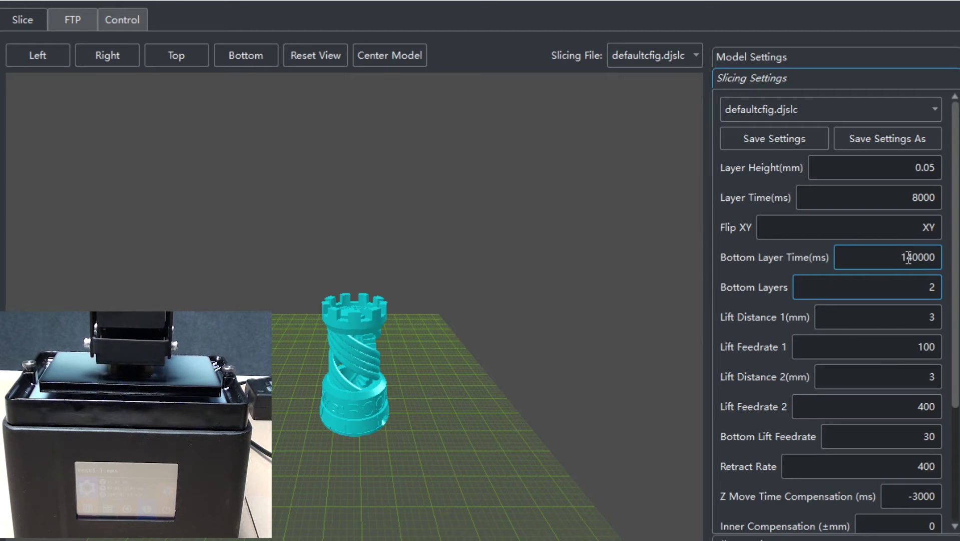
pyautogui.click(930, 287)
pyautogui.doubleClick(931, 287)
pyautogui.write('3')
pyautogui.click(924, 324)
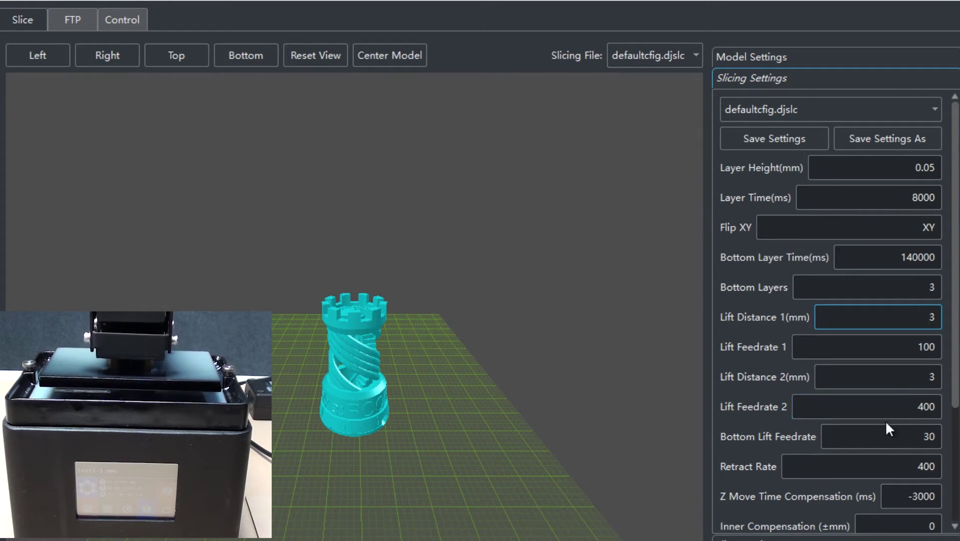
# - Examine the bottom lift feedrate, retract rate and the remaining compensation and code entries in the slicing settings
pyautogui.scroll(-2, 850, 426)
pyautogui.doubleClick(929, 386)
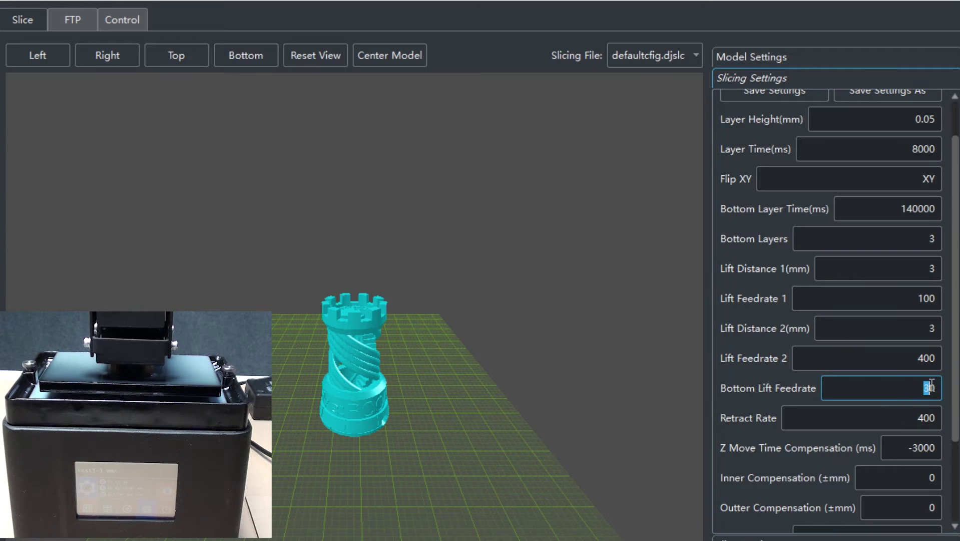
pyautogui.click(905, 423)
pyautogui.scroll(-4, 846, 423)
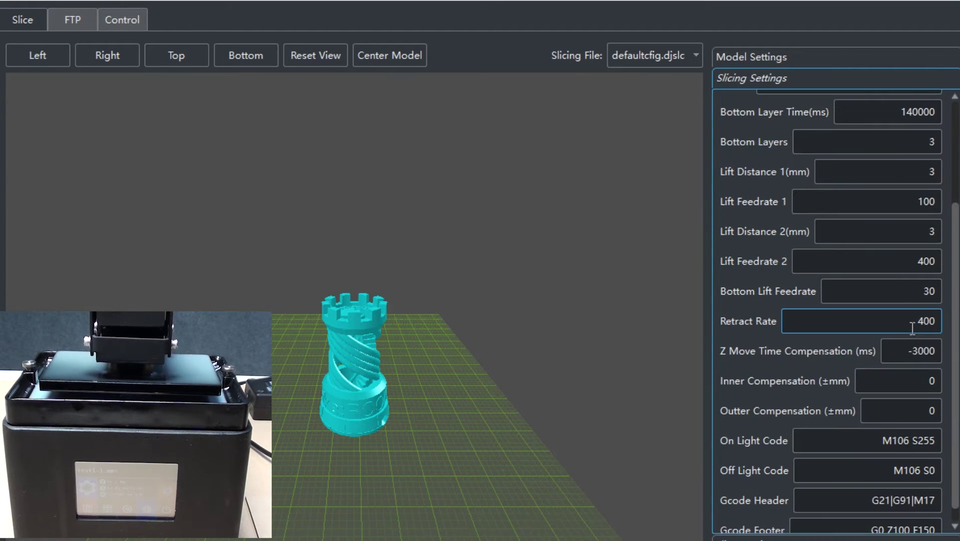
pyautogui.doubleClick(934, 319)
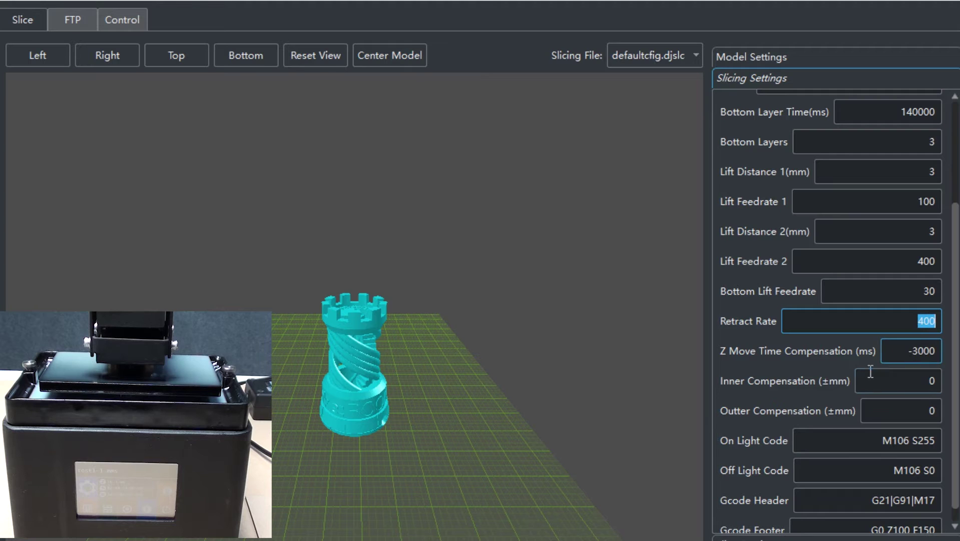
pyautogui.scroll(-1, 830, 389)
pyautogui.scroll(8, 830, 386)
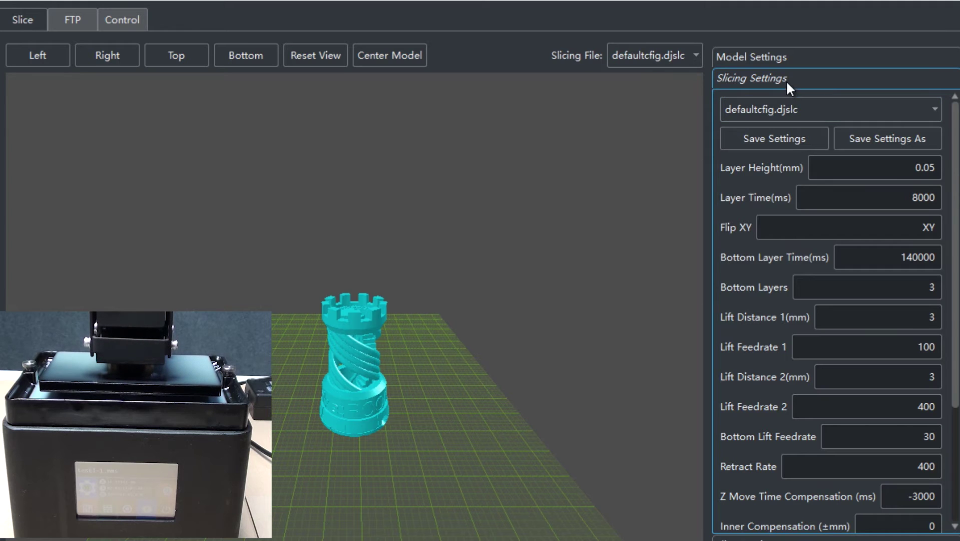
# - Return to the model settings, slice make_rook.stl and open the resulting slice file for viewing
pyautogui.click(784, 58)
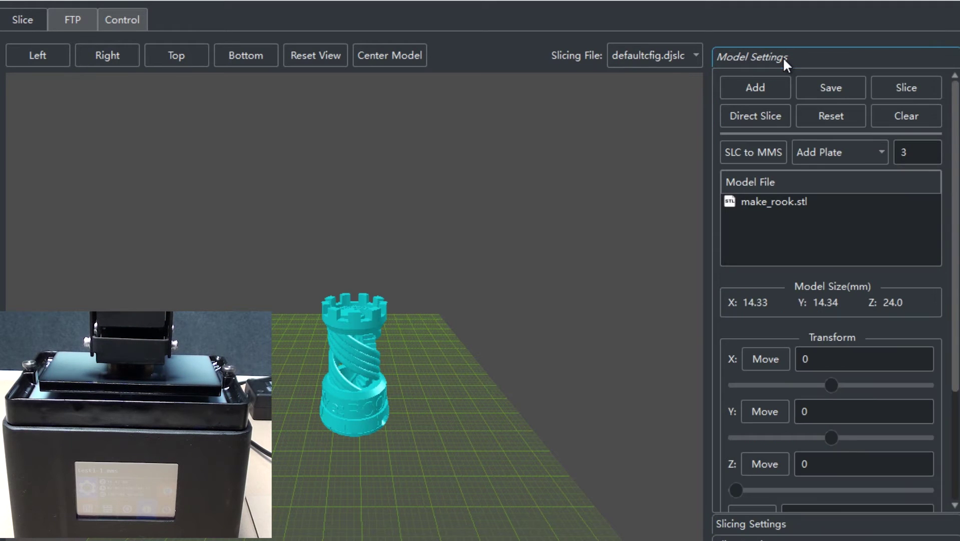
pyautogui.click(902, 91)
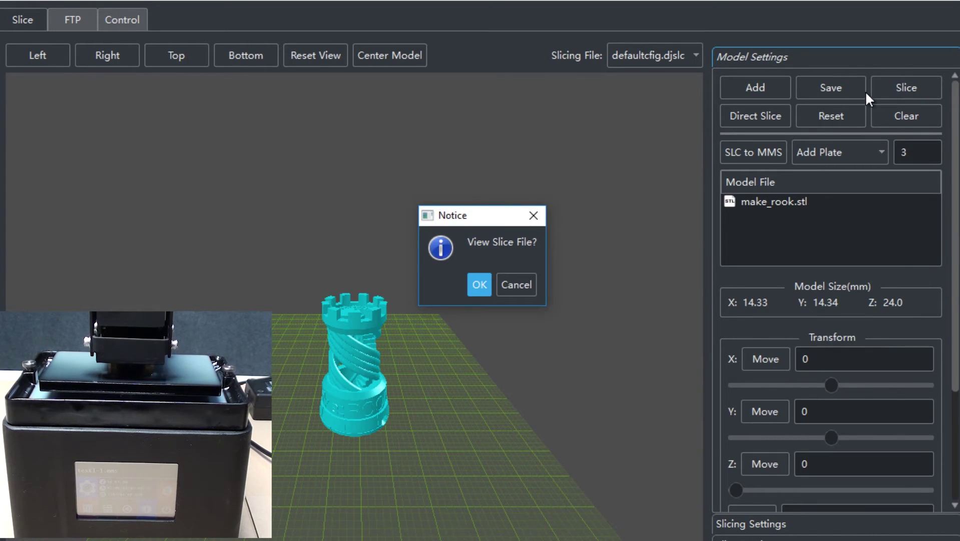
pyautogui.click(482, 285)
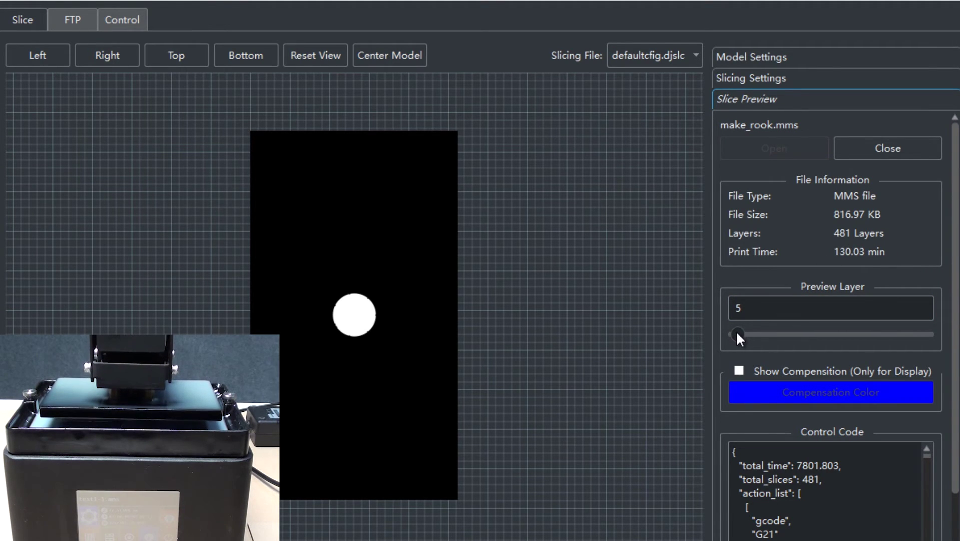
# - Scrub through the layers of make_rook.mms in the slice preview, then minimize the slicing software to show the desktop
pyautogui.moveTo(737, 332); pyautogui.dragTo(746, 337)
pyautogui.moveTo(755, 331); pyautogui.dragTo(922, 334)
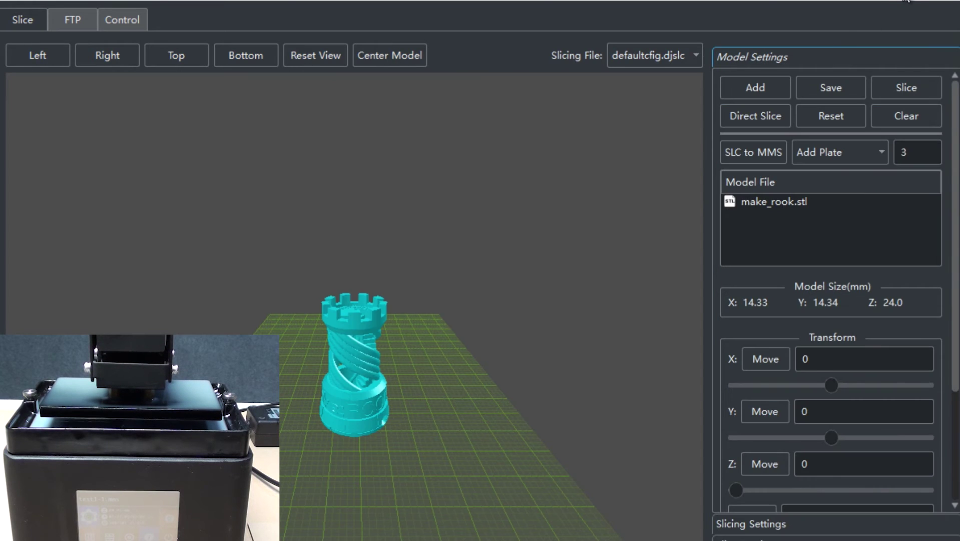
pyautogui.click(906, 1)
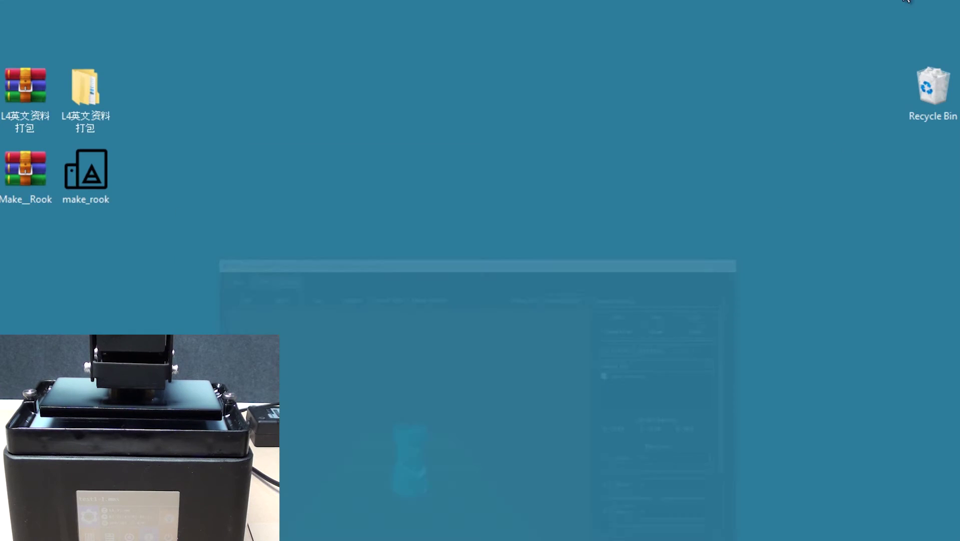
# - Open the Zenith ZIP archive from "Add support software, save STL after support" inside the desktop folder L4英文资料打包 and dismiss the license reminder
pyautogui.doubleClick(108, 90)
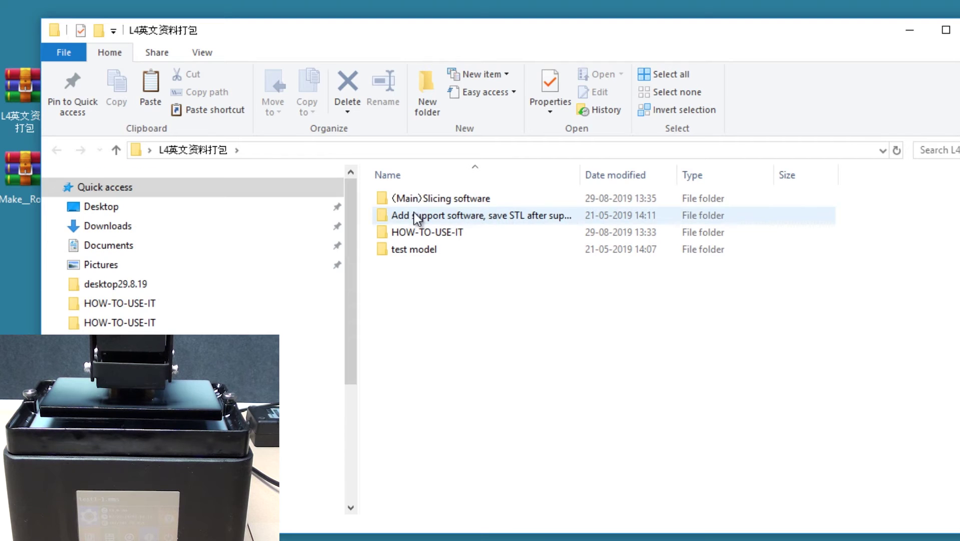
pyautogui.doubleClick(409, 215)
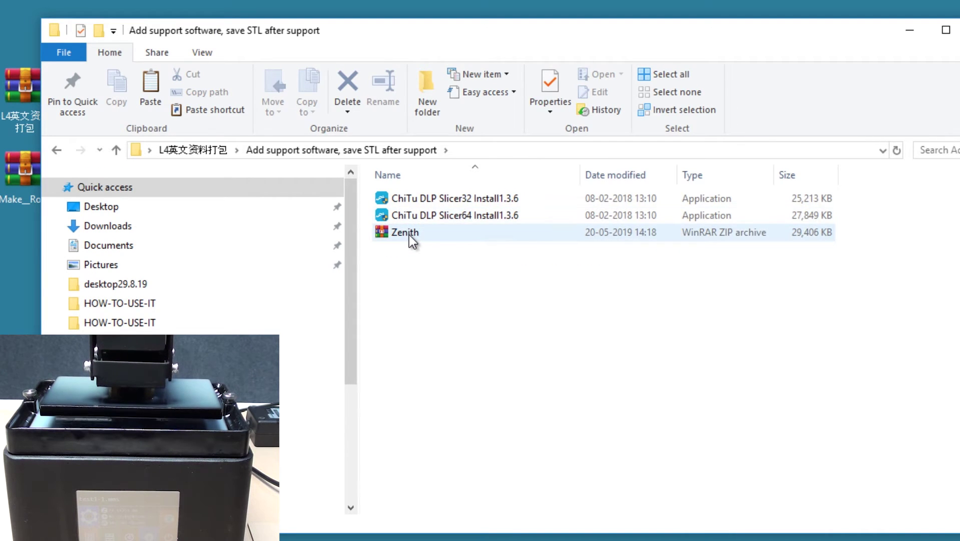
pyautogui.doubleClick(409, 233)
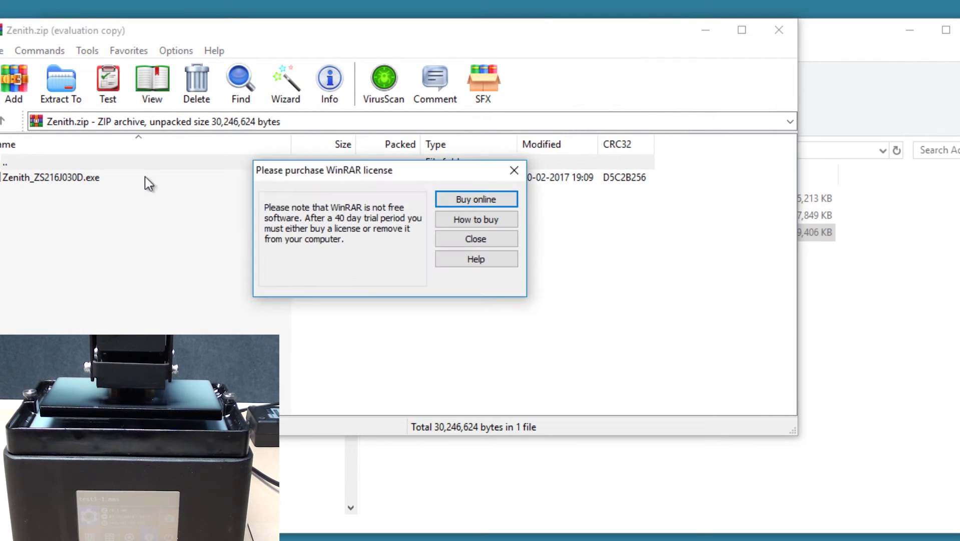
pyautogui.click(513, 171)
# - Run Zenith_ZS216J030D.exe from the archive and install Zenith ZS212 V3.0.1 with English as the installer language
pyautogui.click(119, 180)
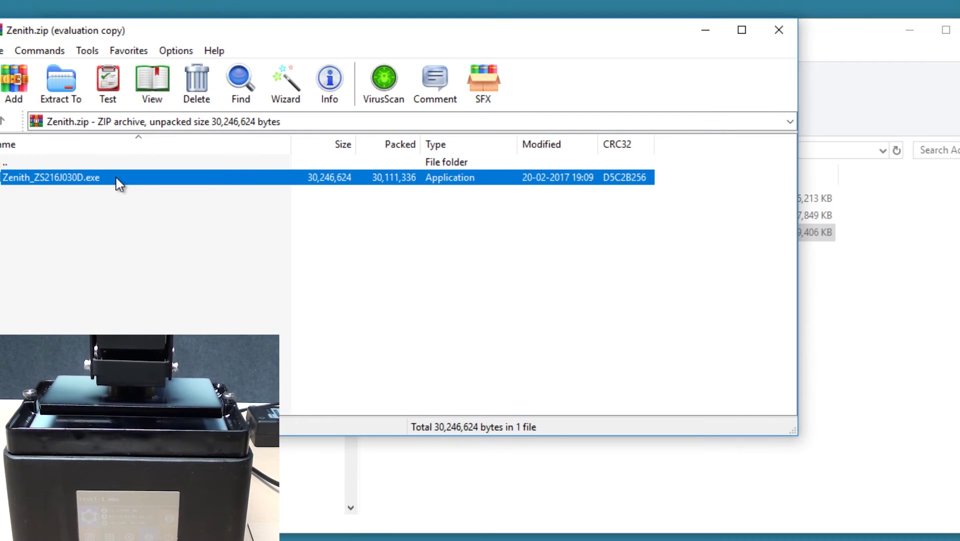
pyautogui.doubleClick(119, 179)
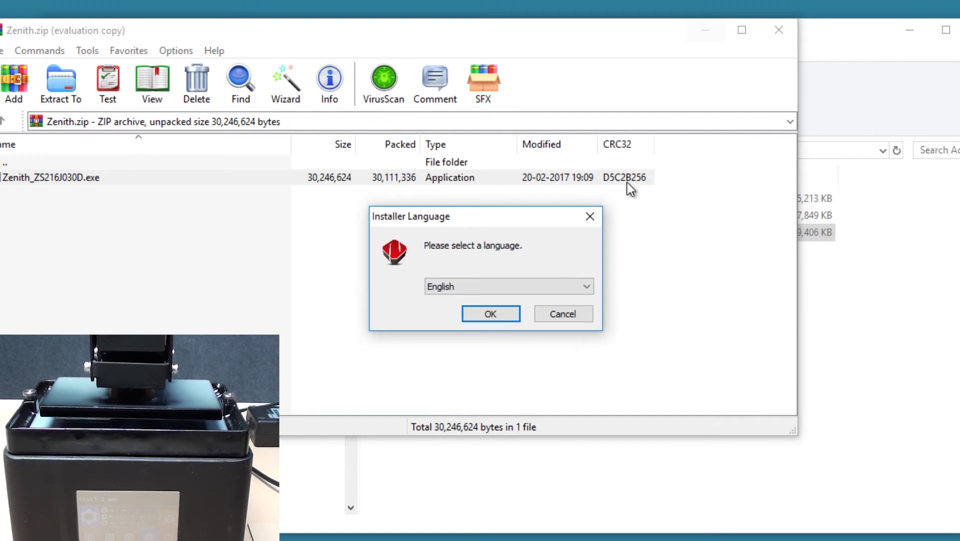
pyautogui.click(481, 316)
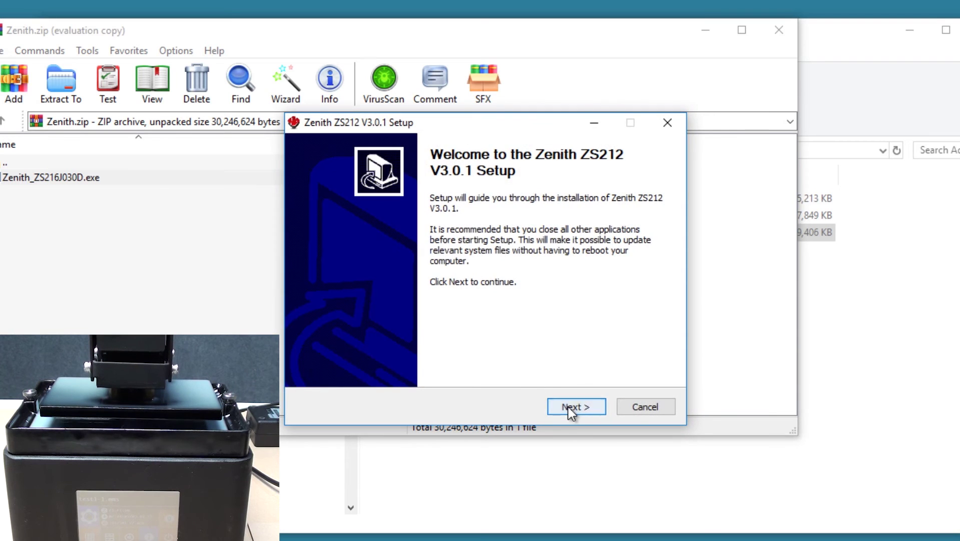
pyautogui.click(568, 406)
pyautogui.click(568, 407)
pyautogui.click(568, 406)
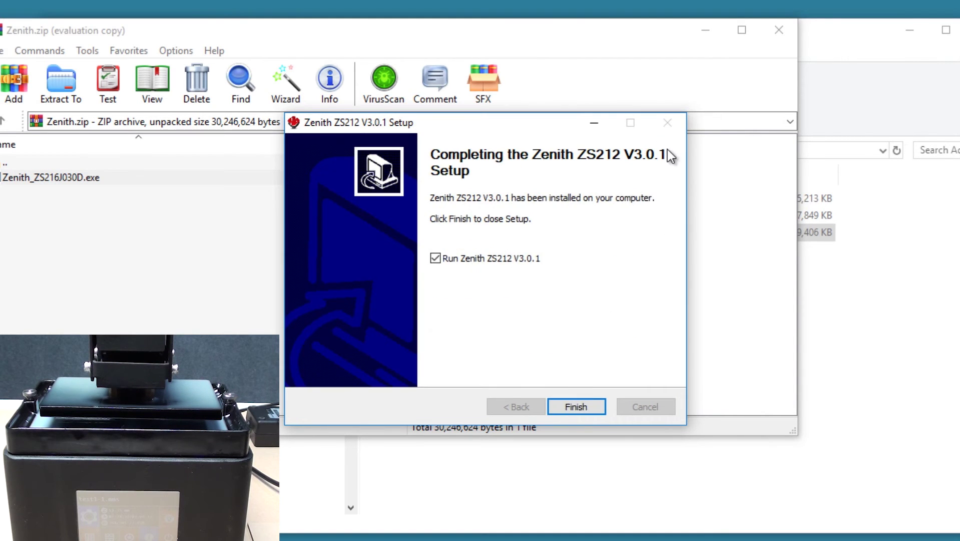
# - Finish the Zenith setup with the program set to run, and minimize the archive and folder windows
pyautogui.click(573, 405)
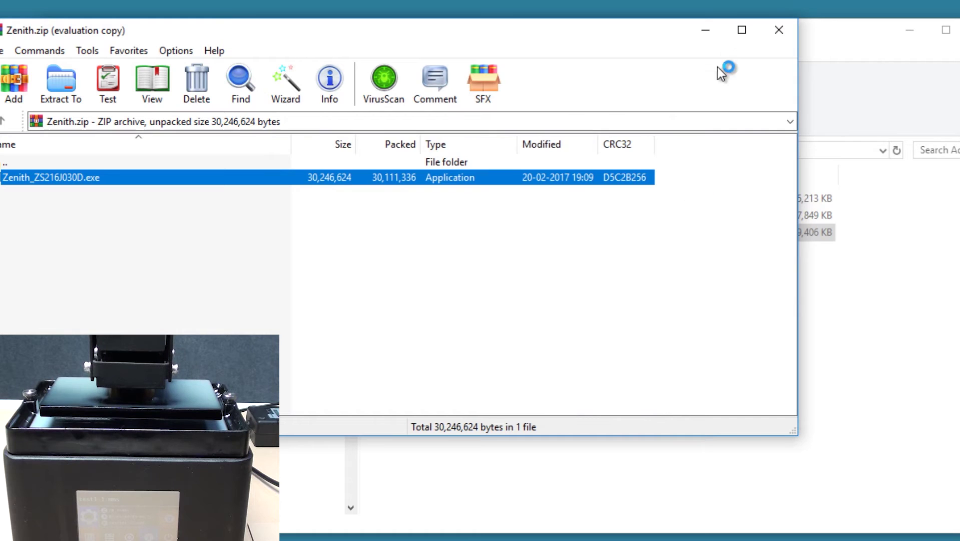
pyautogui.click(715, 37)
pyautogui.click(907, 31)
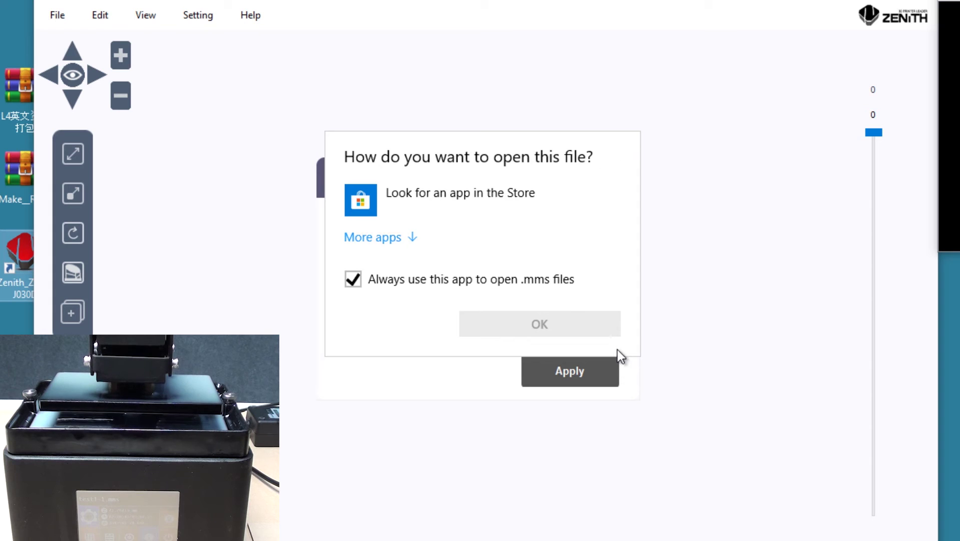
# - Dismiss the .mms file-opening prompt and apply the printer setup with Normal Quality (0.05mm) layer thickness and Model material
pyautogui.click(656, 260)
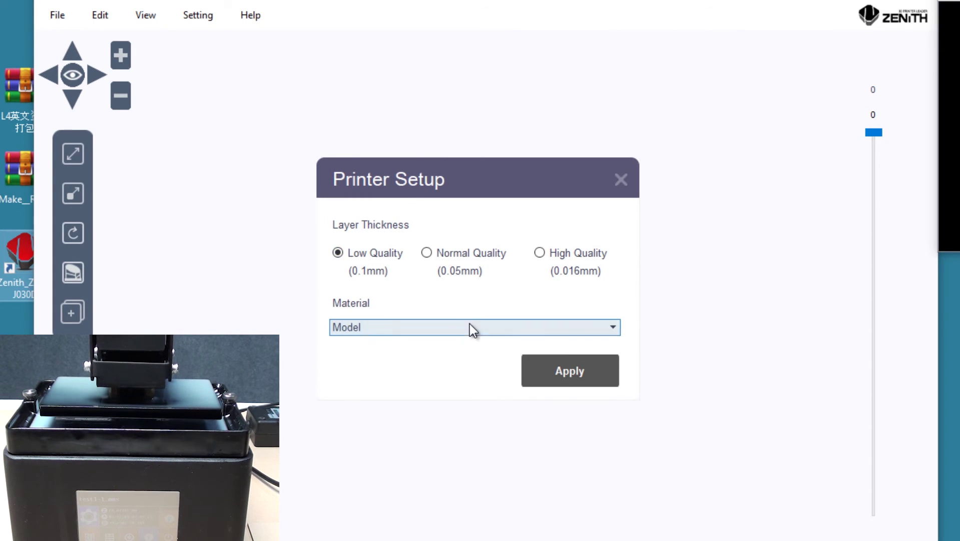
pyautogui.click(426, 254)
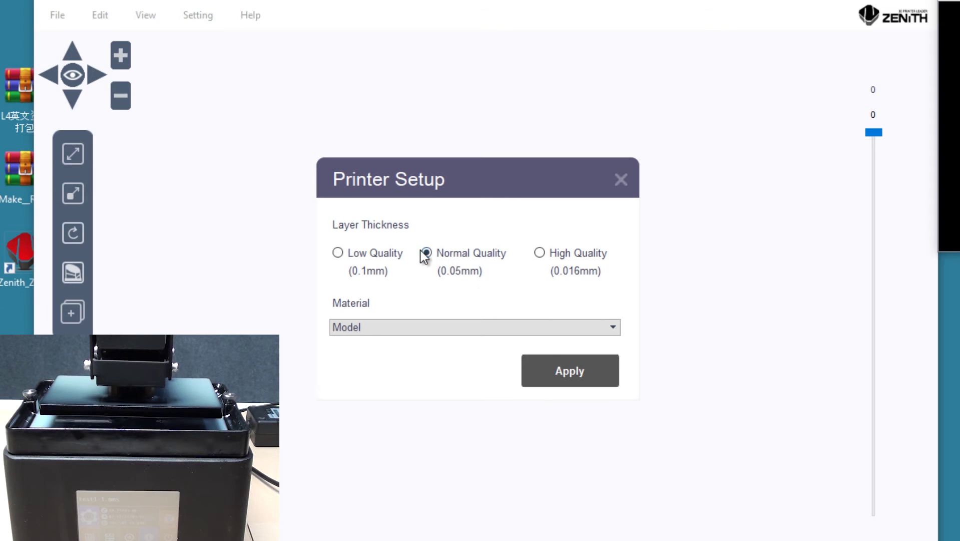
pyautogui.click(571, 371)
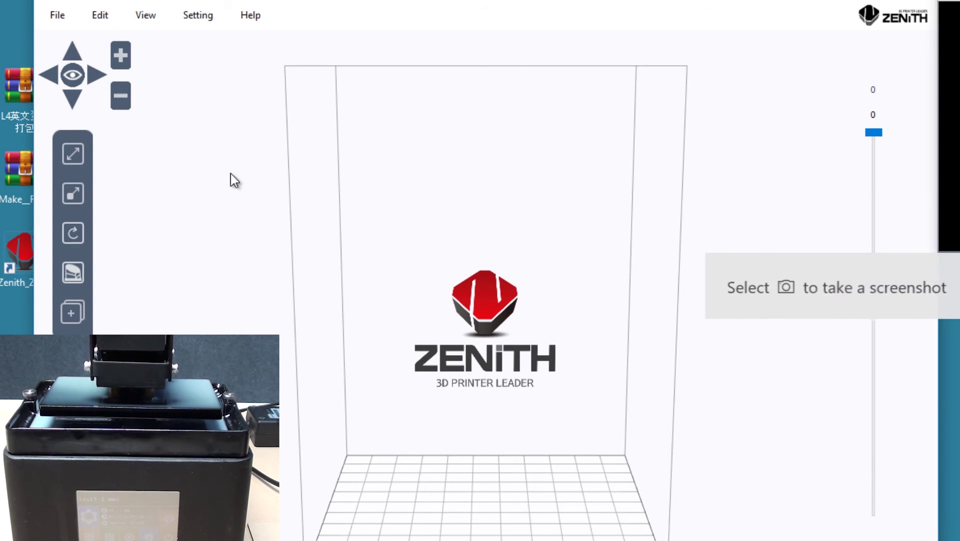
# - Open the make_rook STL file from the desktop and frame the rook in the build volume
pyautogui.click(57, 16)
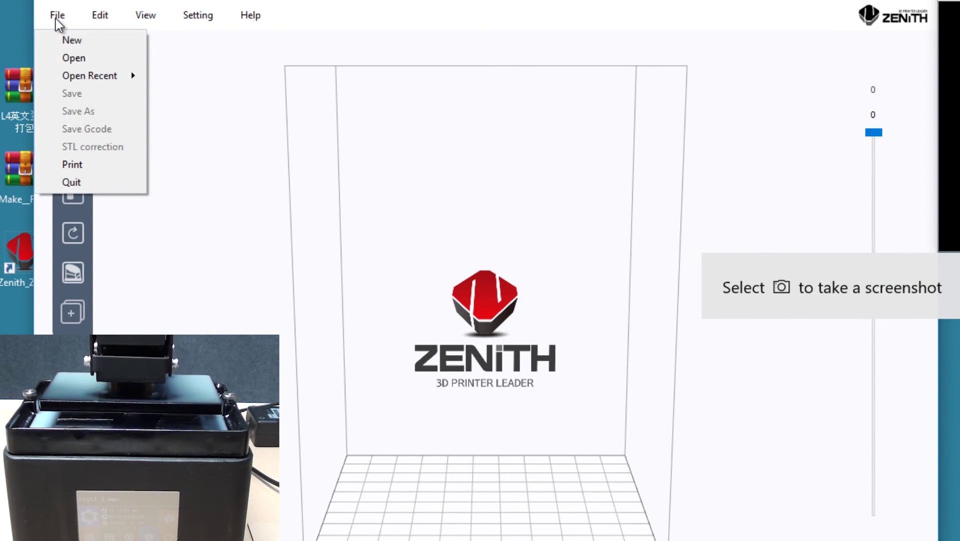
pyautogui.click(77, 57)
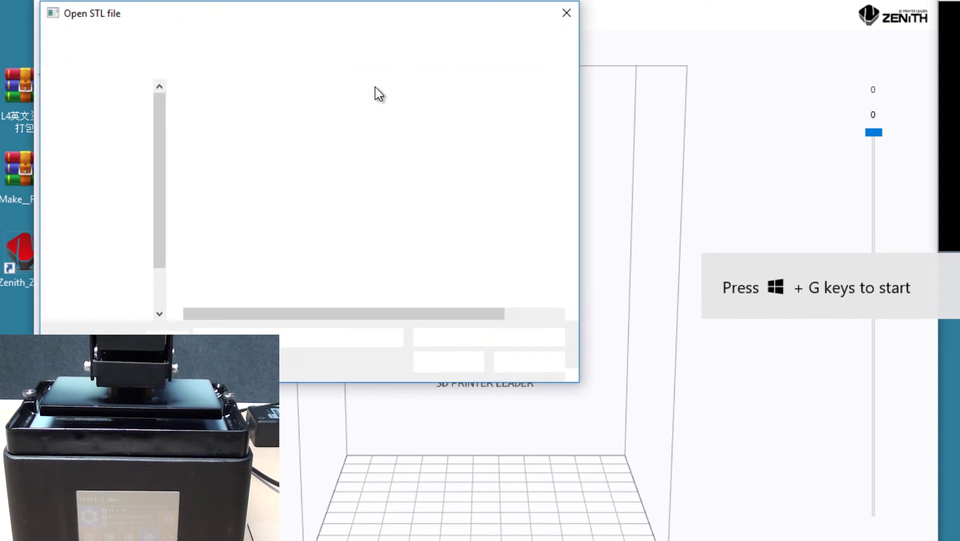
pyautogui.doubleClick(197, 137)
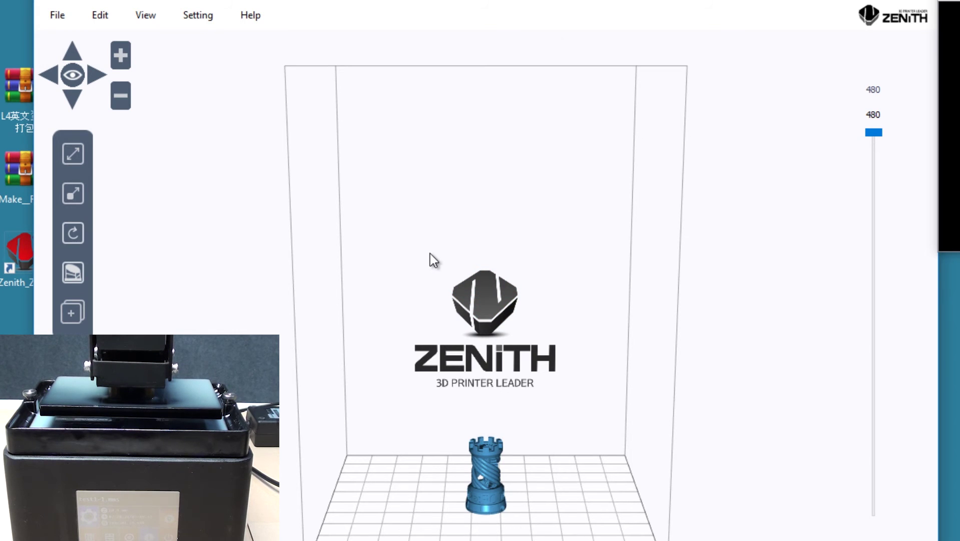
pyautogui.scroll(-2, 430, 254)
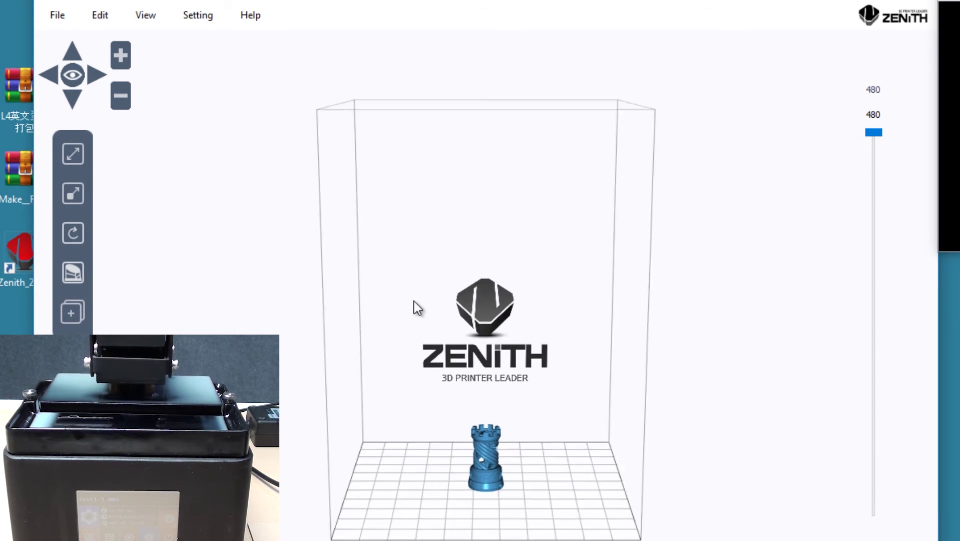
pyautogui.scroll(-1, 466, 500)
pyautogui.scroll(1, 466, 500)
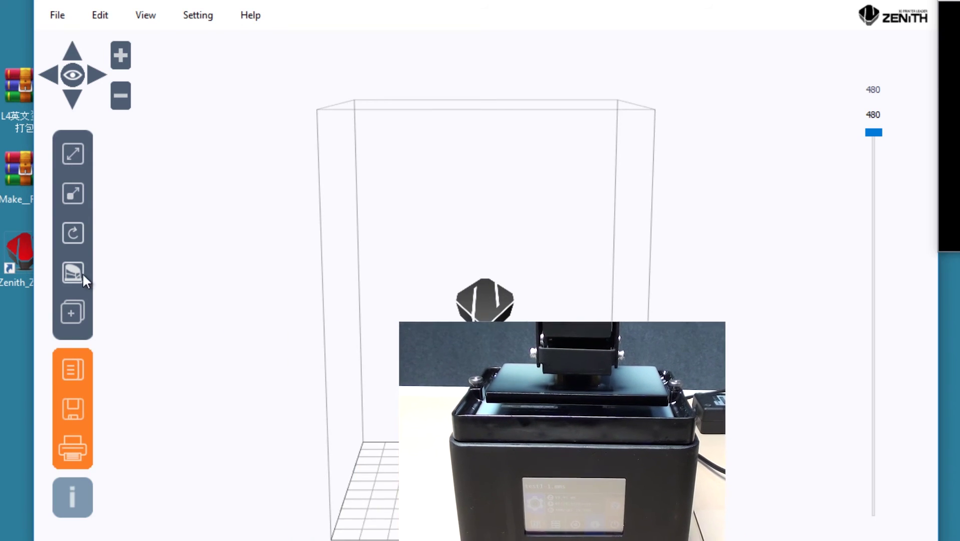
# - Add a baseplate support to the rook, generate supports at density 1.1, and inspect the supports beneath its base
pyautogui.click(81, 274)
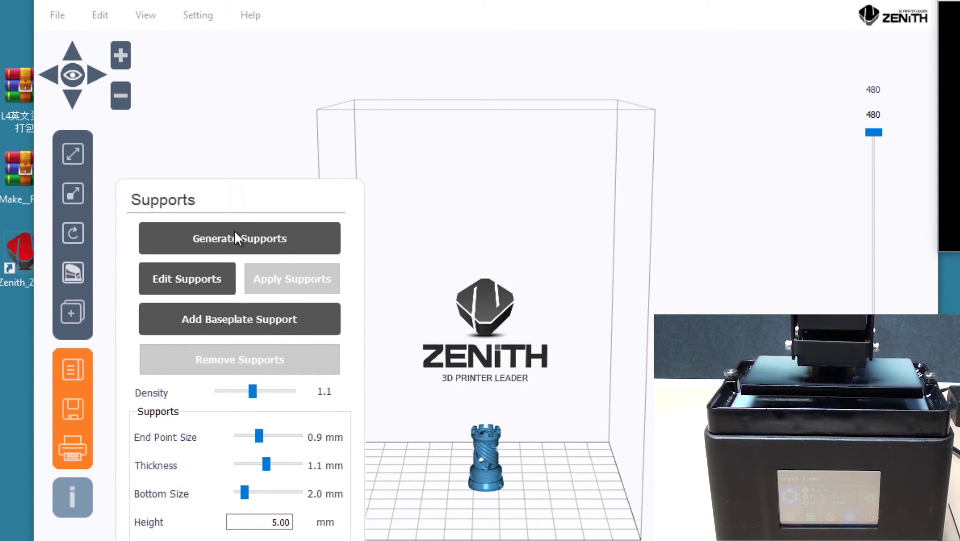
pyautogui.click(247, 330)
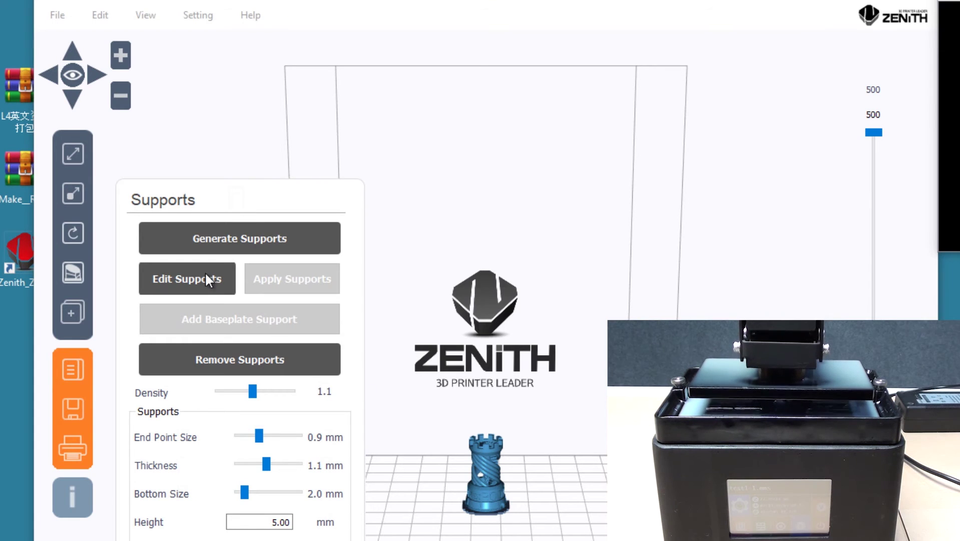
pyautogui.click(222, 229)
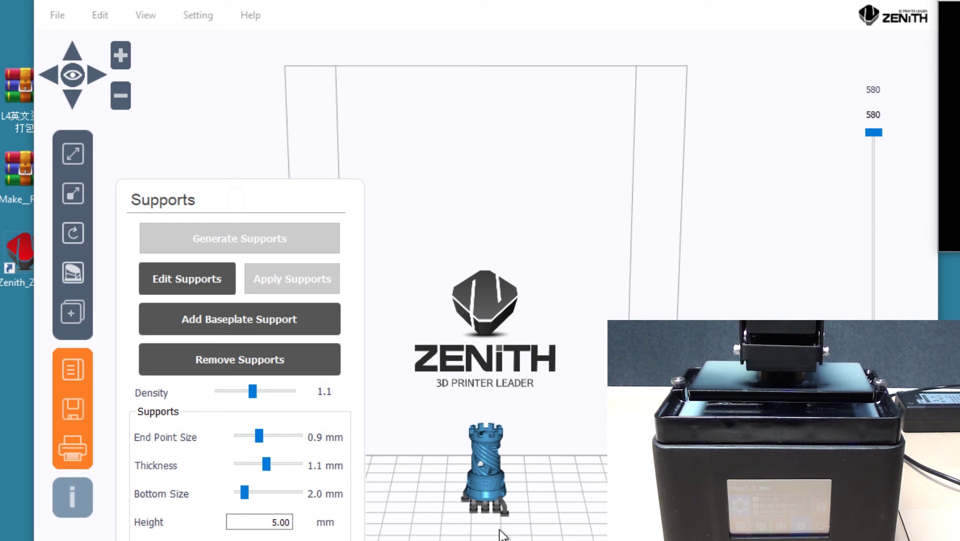
pyautogui.scroll(2, 500, 534)
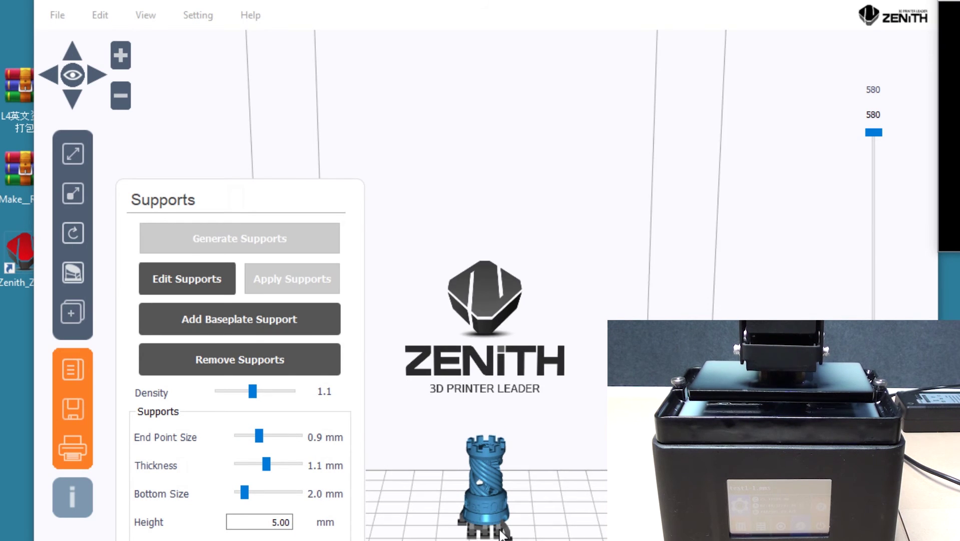
pyautogui.scroll(-3, 736, 221)
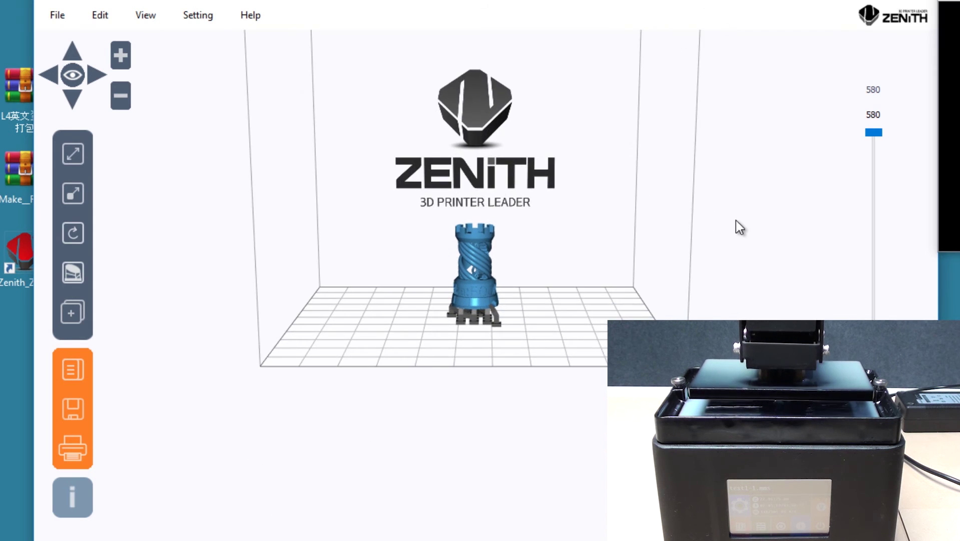
pyautogui.scroll(5, 468, 325)
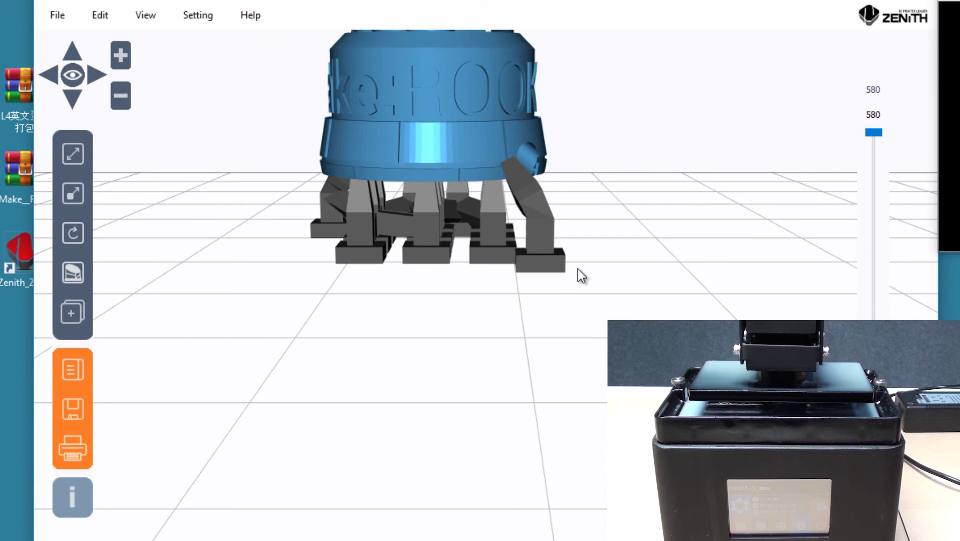
pyautogui.moveTo(418, 277); pyautogui.dragTo(469, 288)
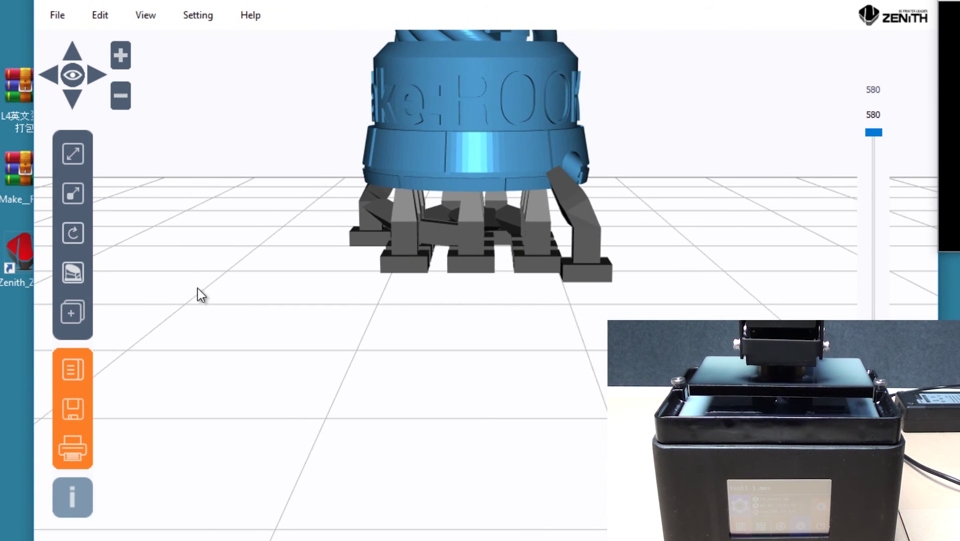
# - Add a baseplate support beneath the rook's generated supports and inspect it together with the support options
pyautogui.click(76, 275)
pyautogui.click(282, 315)
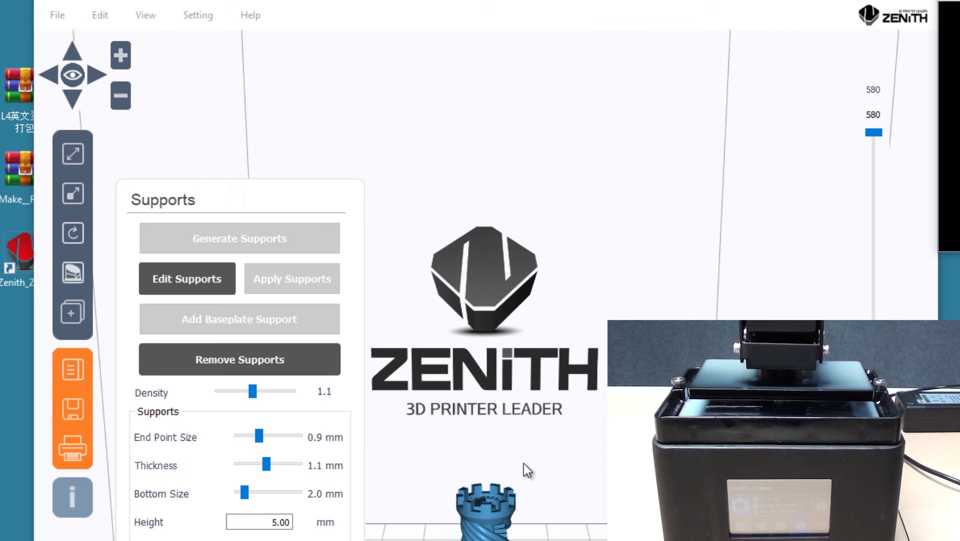
pyautogui.click(547, 525)
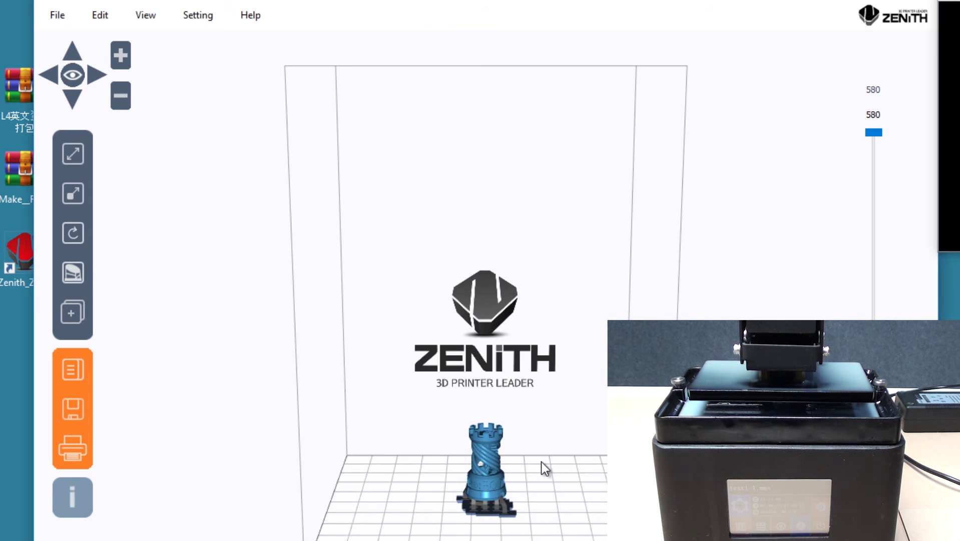
pyautogui.scroll(8, 561, 323)
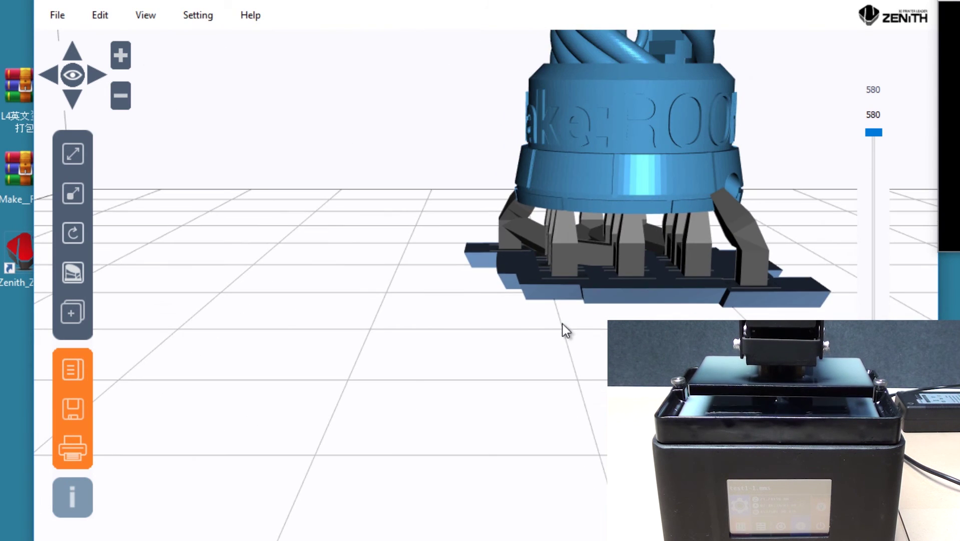
pyautogui.click(73, 273)
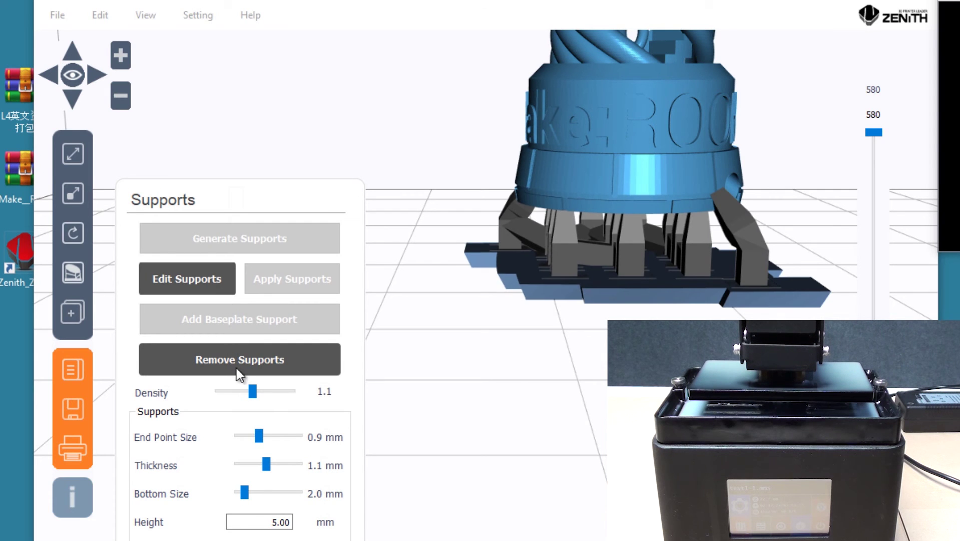
pyautogui.scroll(-6, 491, 406)
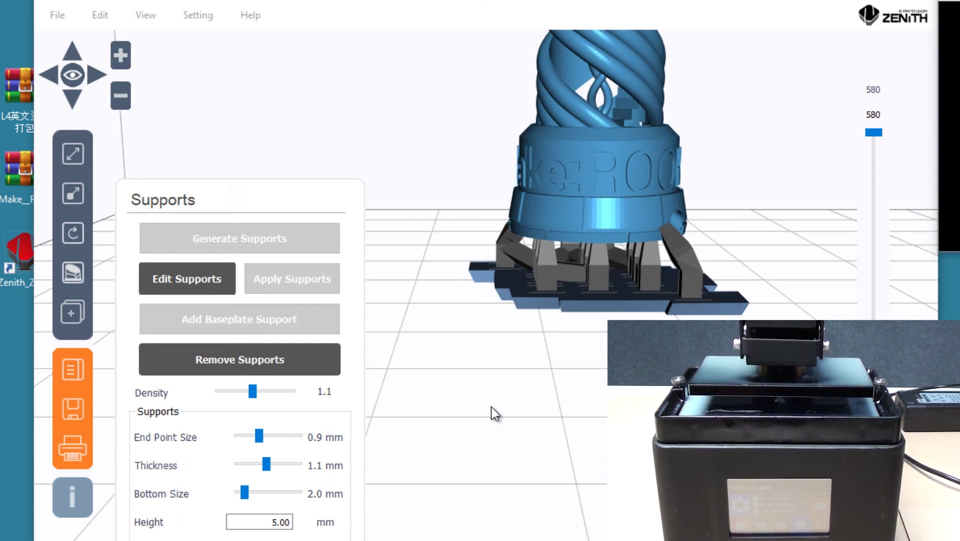
# - Save the supported rook to the desktop as an STL file named "test final" and place its icon beside make_rook
pyautogui.click(58, 20)
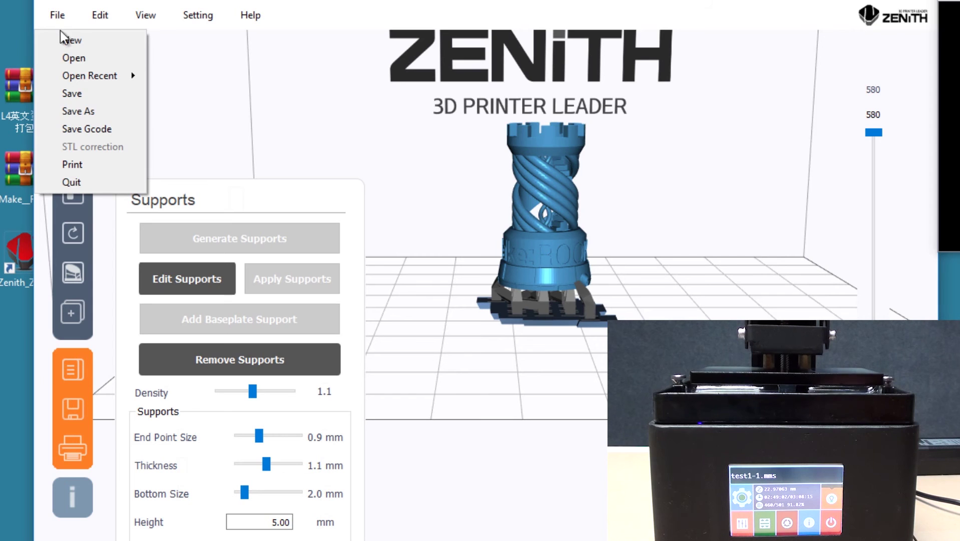
pyautogui.click(70, 111)
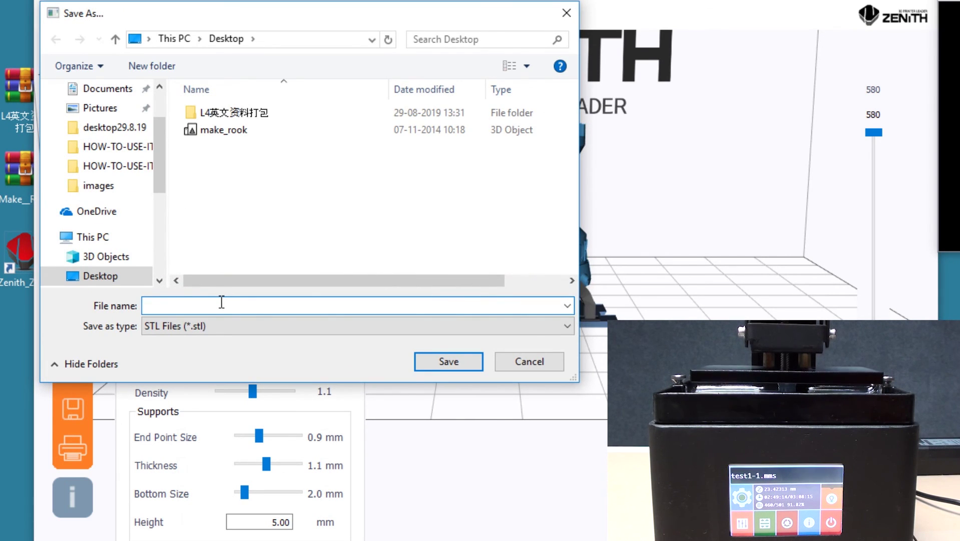
pyautogui.write('test final')
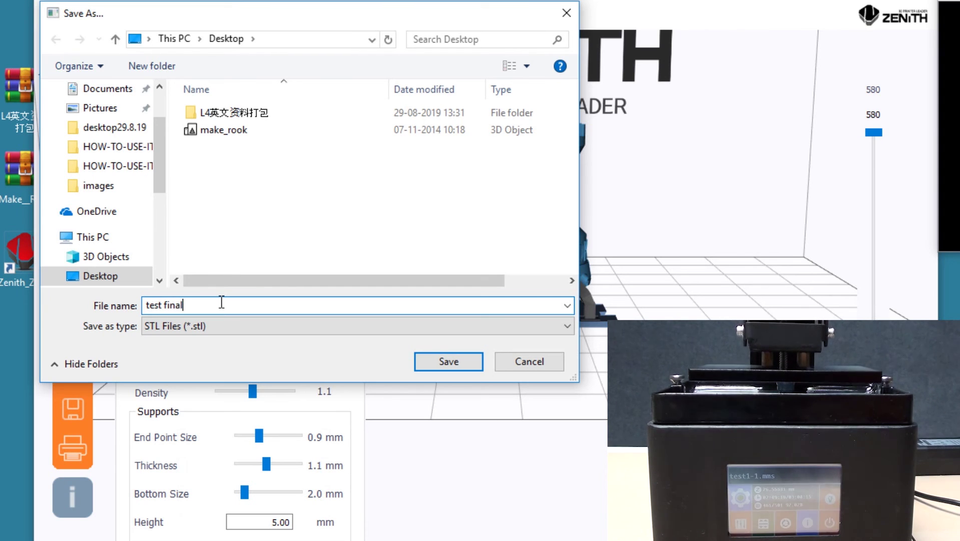
pyautogui.press('Return')
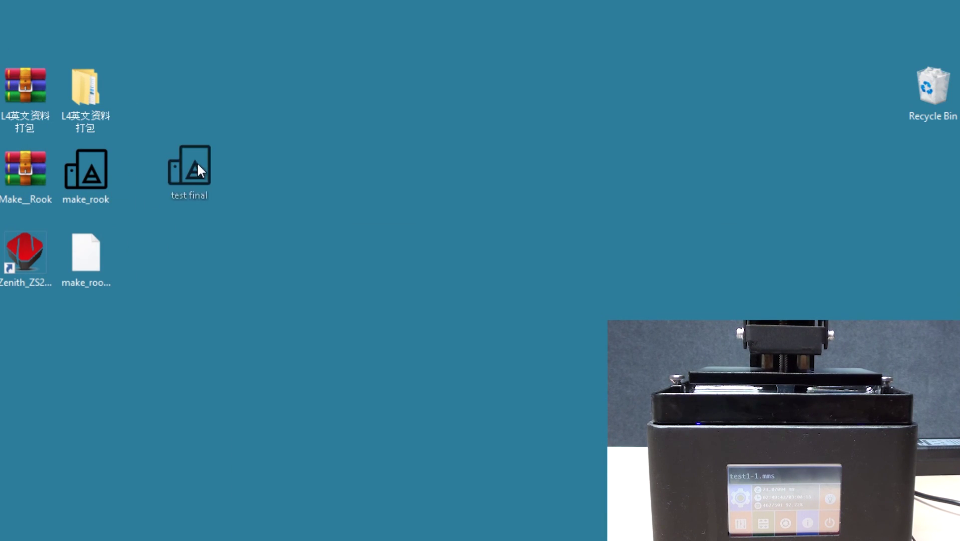
pyautogui.moveTo(197, 163); pyautogui.dragTo(160, 180)
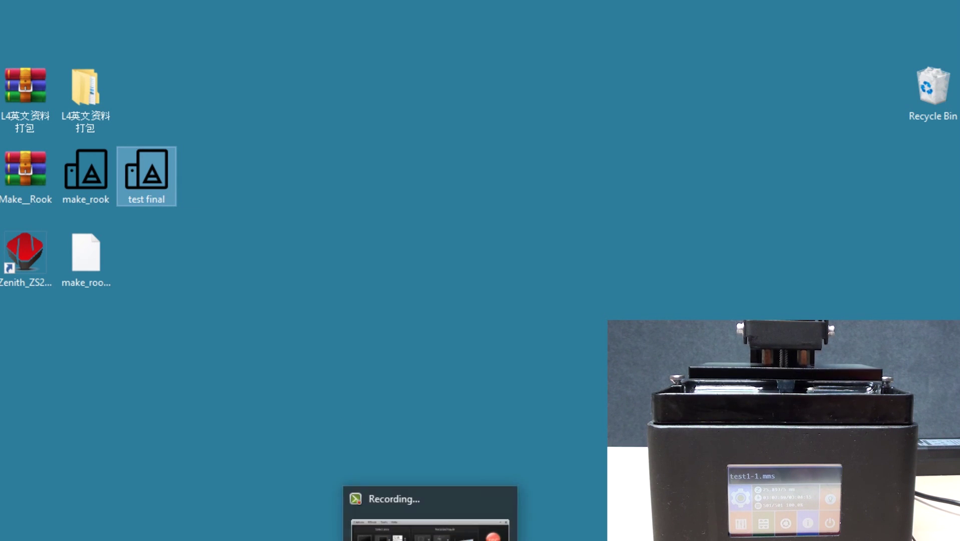
pyautogui.click(188, 303)
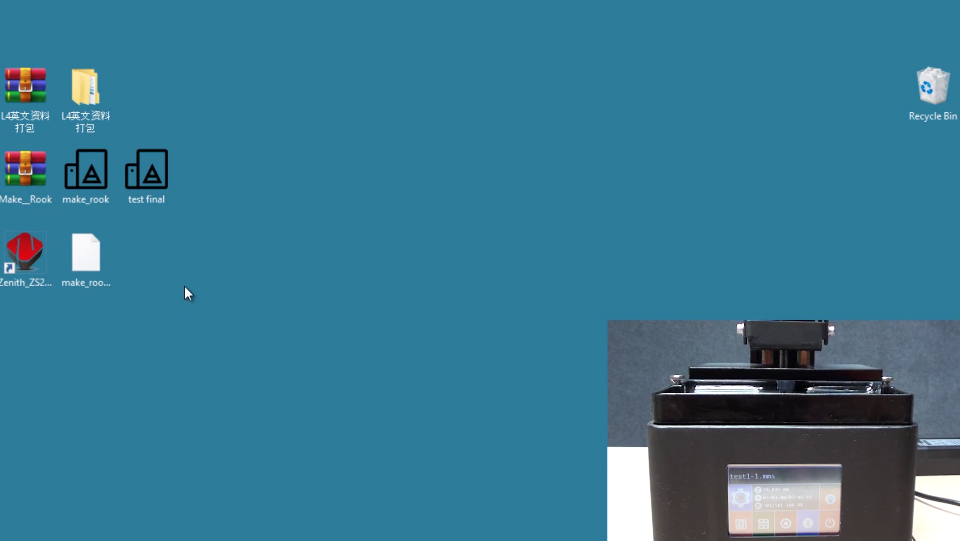